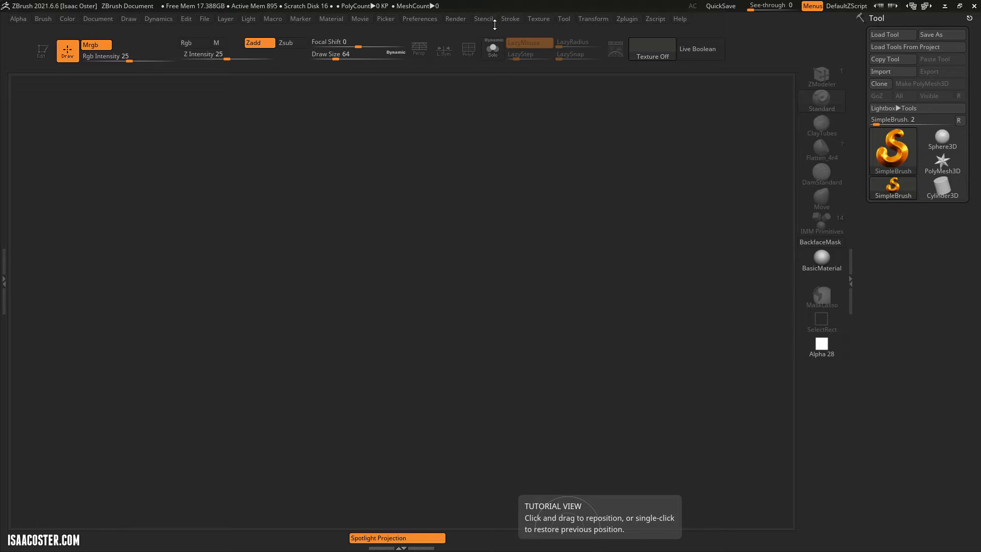
# Import ear_reference.jpg from the reference folder as a texture.
pyautogui.click(541, 19)
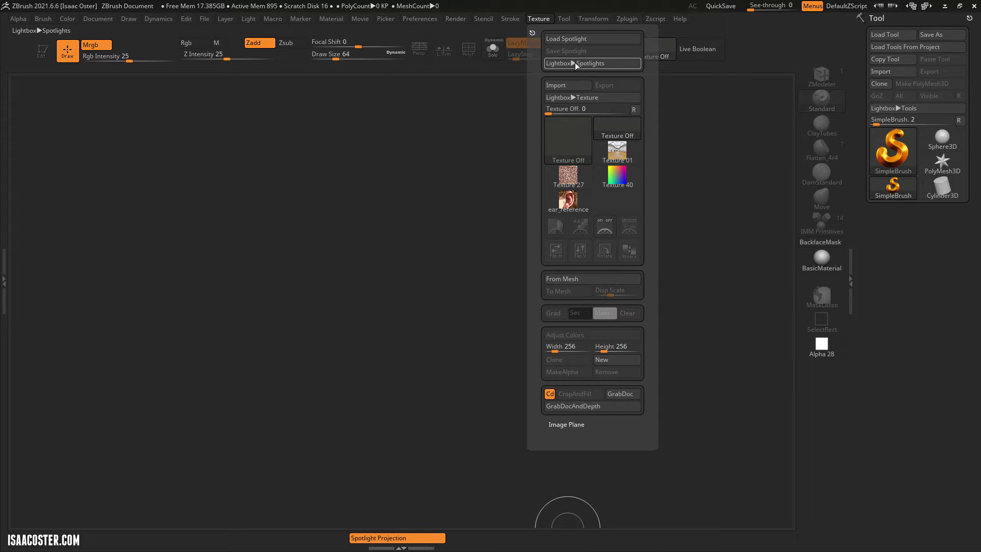
pyautogui.click(571, 85)
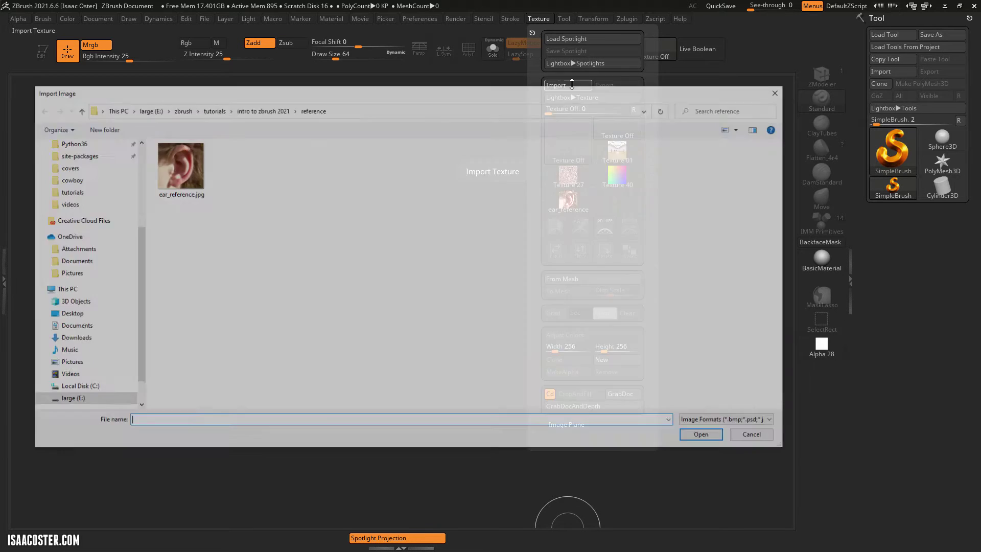
pyautogui.moveTo(263, 99); pyautogui.dragTo(317, 144)
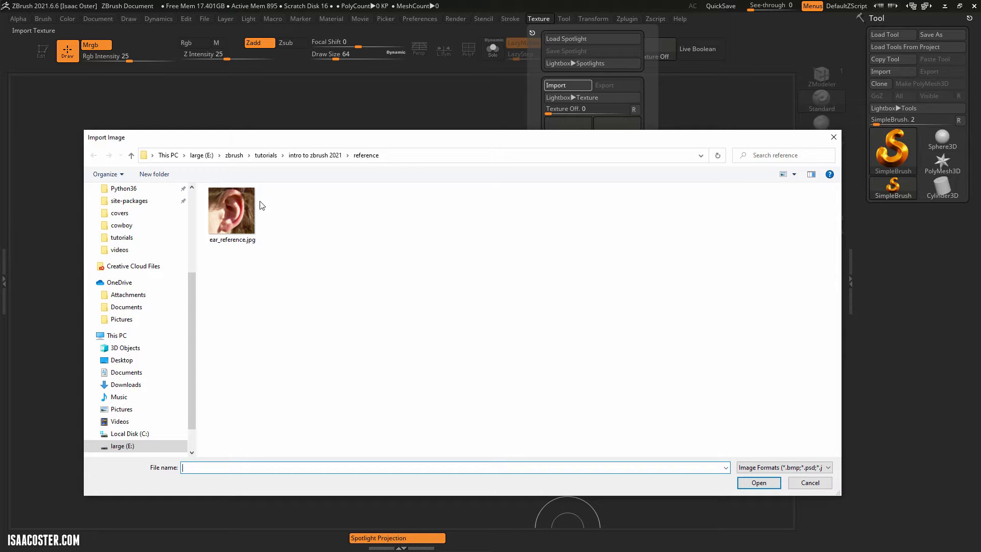
pyautogui.click(237, 211)
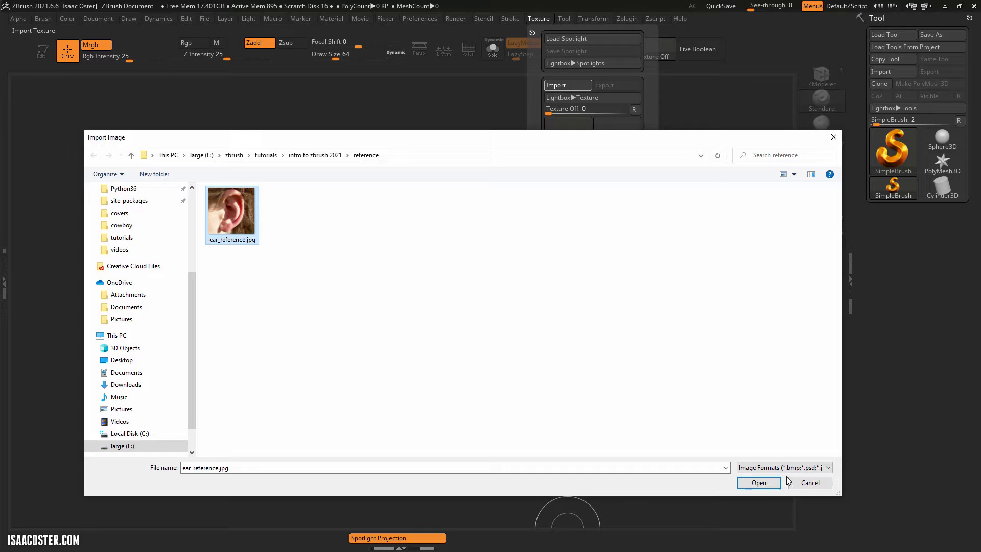
pyautogui.click(759, 482)
# Make the imported ear_reference the current texture and add it to Spotlight.
pyautogui.click(538, 19)
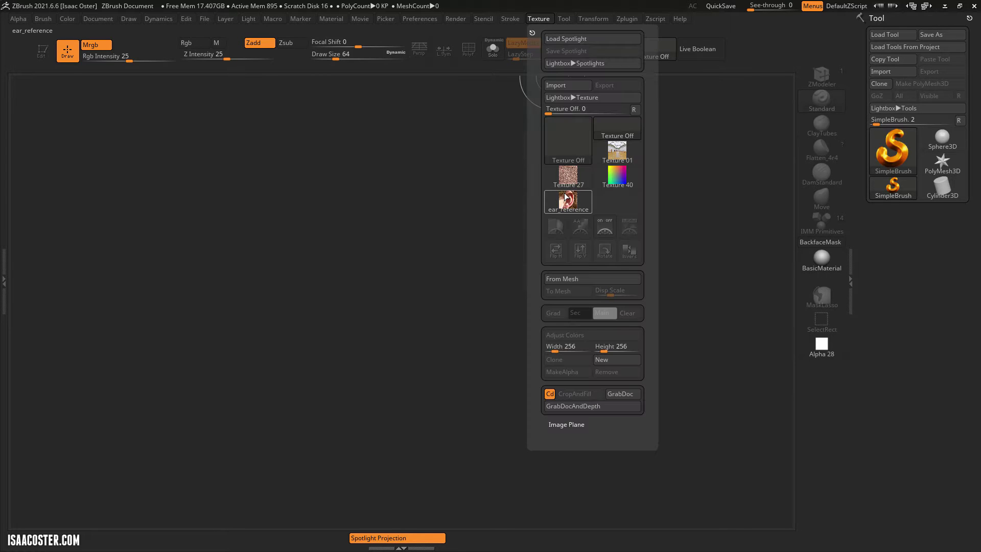
pyautogui.moveTo(575, 205)
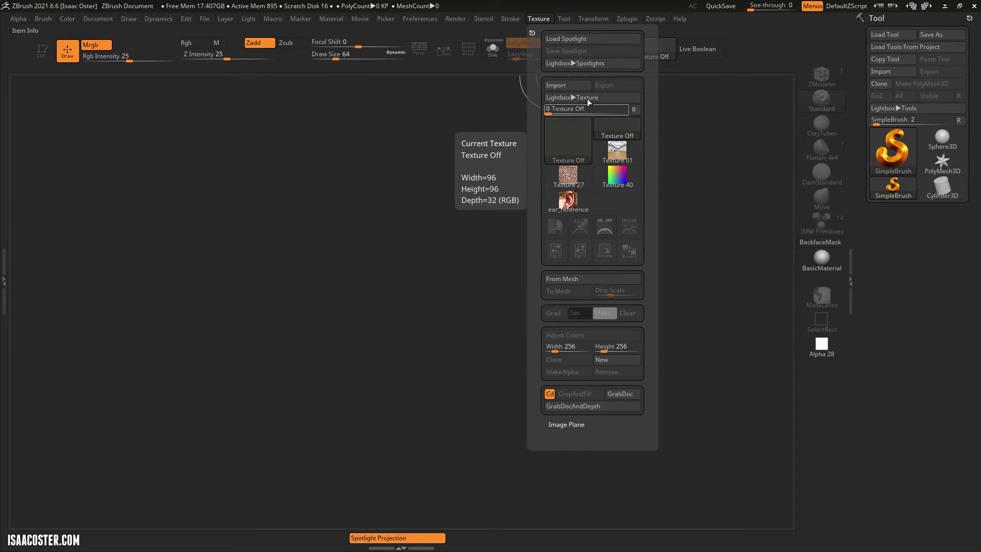
pyautogui.click(574, 203)
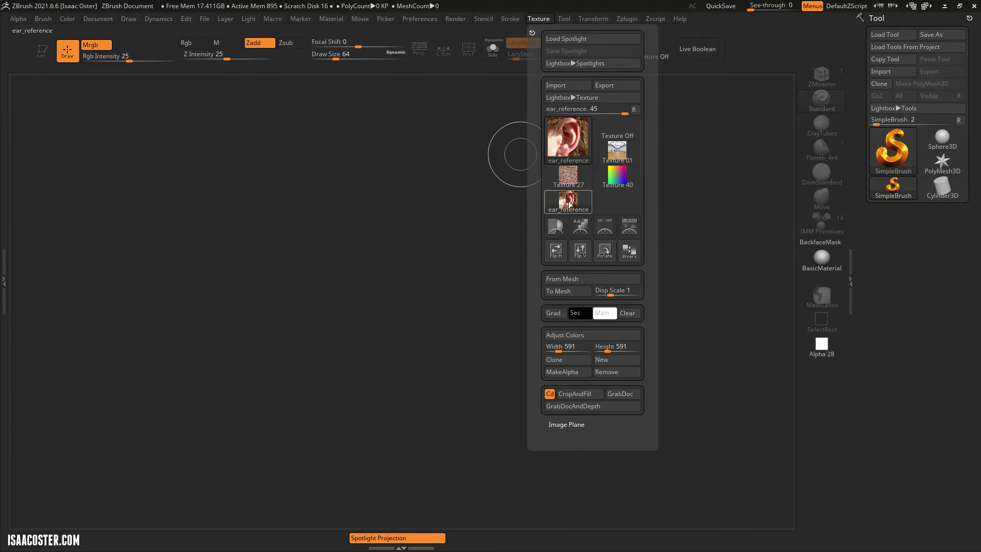
pyautogui.click(630, 225)
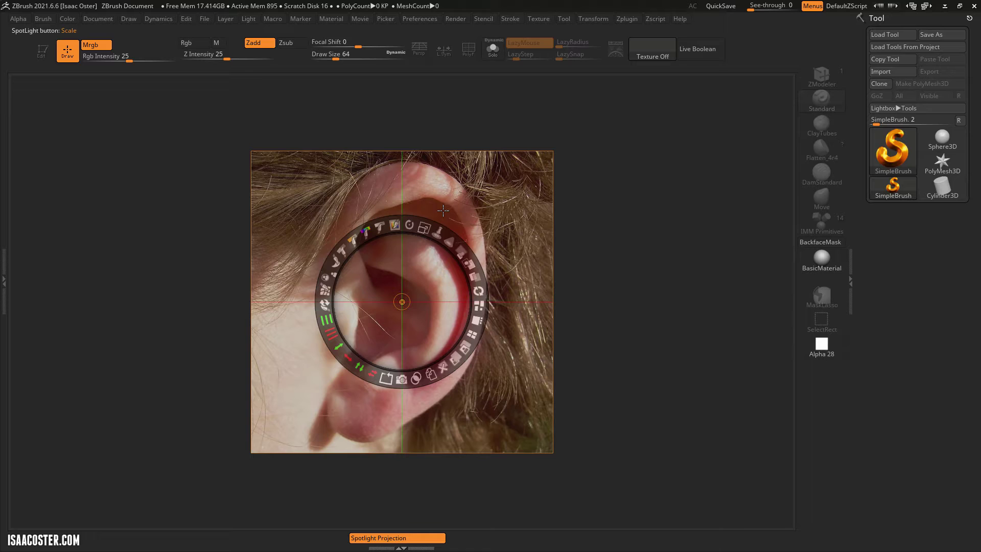
# Enlarge the ear reference image in Spotlight and place it along the left edge of the canvas.
pyautogui.moveTo(448, 197); pyautogui.dragTo(276, 157)
pyautogui.moveTo(174, 327); pyautogui.dragTo(216, 401)
pyautogui.moveTo(355, 280); pyautogui.dragTo(266, 231)
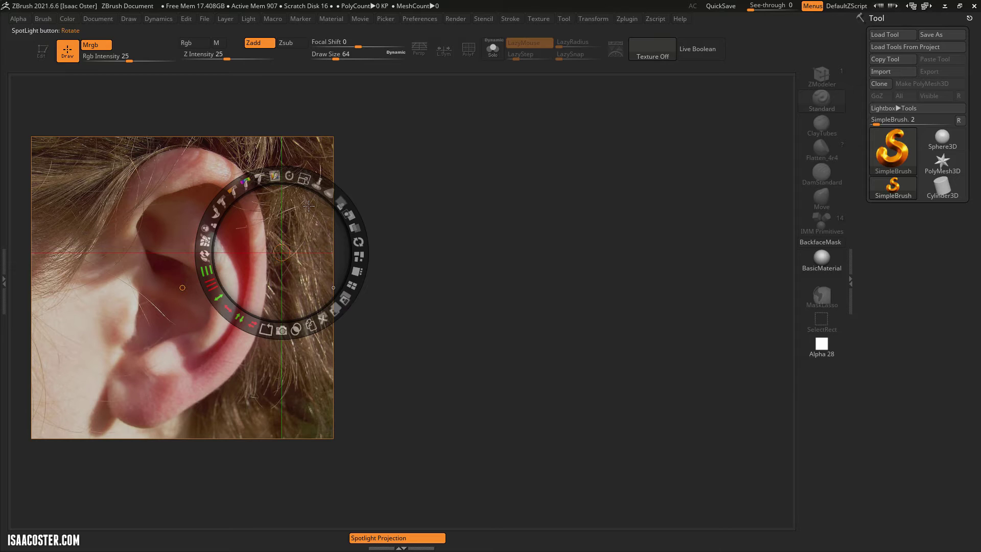
pyautogui.moveTo(308, 204); pyautogui.dragTo(318, 212)
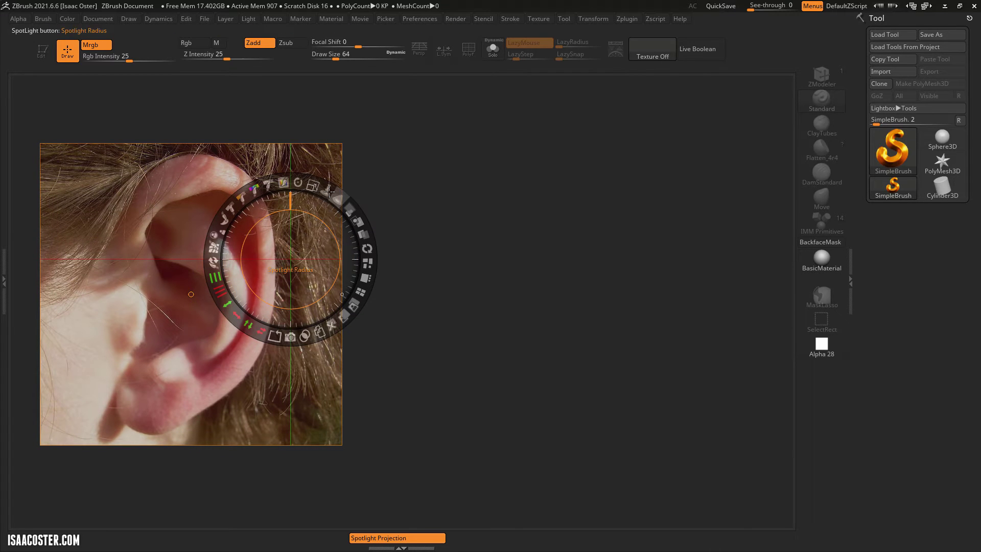
pyautogui.moveTo(313, 186); pyautogui.dragTo(324, 195)
pyautogui.moveTo(315, 256); pyautogui.dragTo(277, 253)
pyautogui.moveTo(262, 212); pyautogui.dragTo(399, 216)
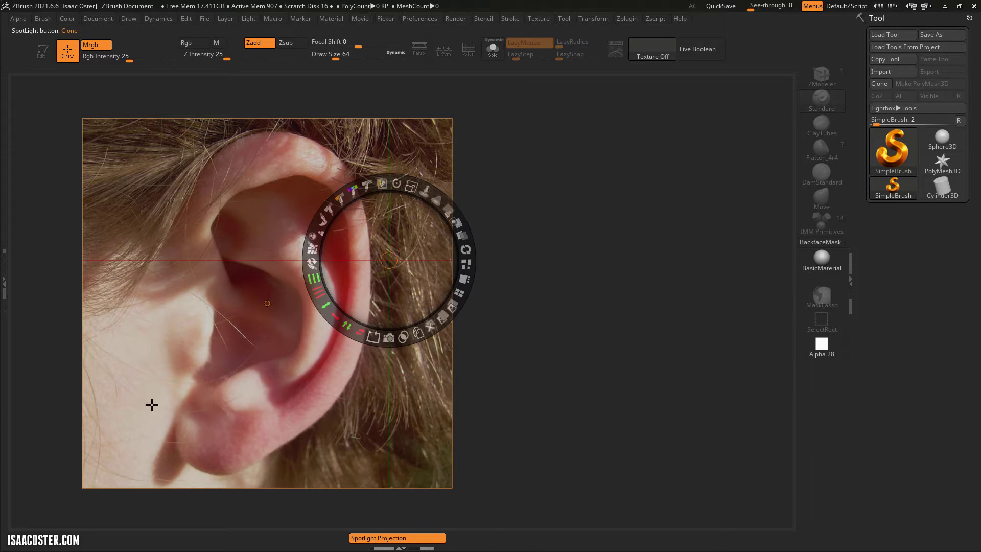
pyautogui.moveTo(425, 230)
pyautogui.mouseDown()
pyautogui.moveTo(356, 210)
pyautogui.moveTo(270, 215)
pyautogui.moveTo(270, 247)
pyautogui.mouseUp()
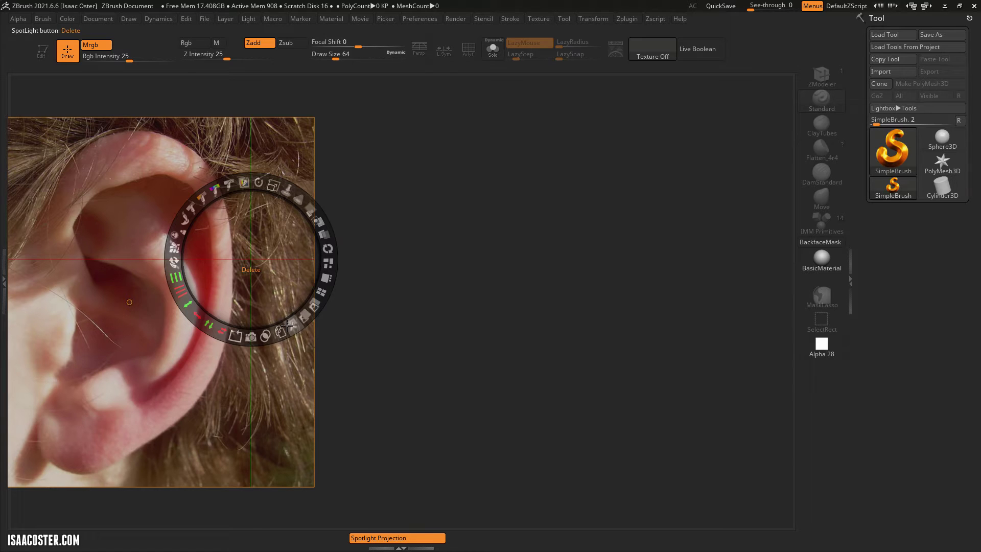
# Scale the ear reference down slightly in Spotlight, then leave Spotlight editing with the image kept on the canvas.
pyautogui.press('z')
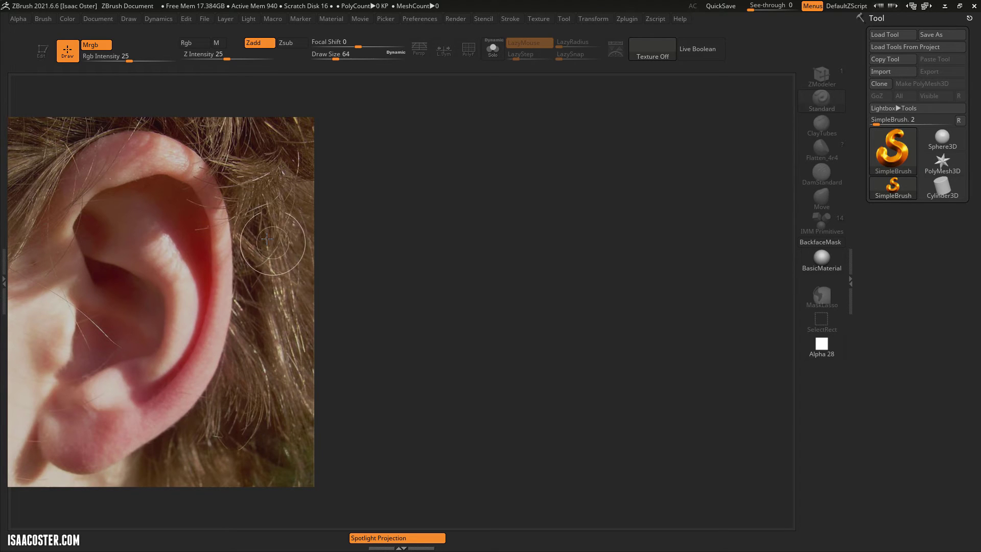
pyautogui.press('z')
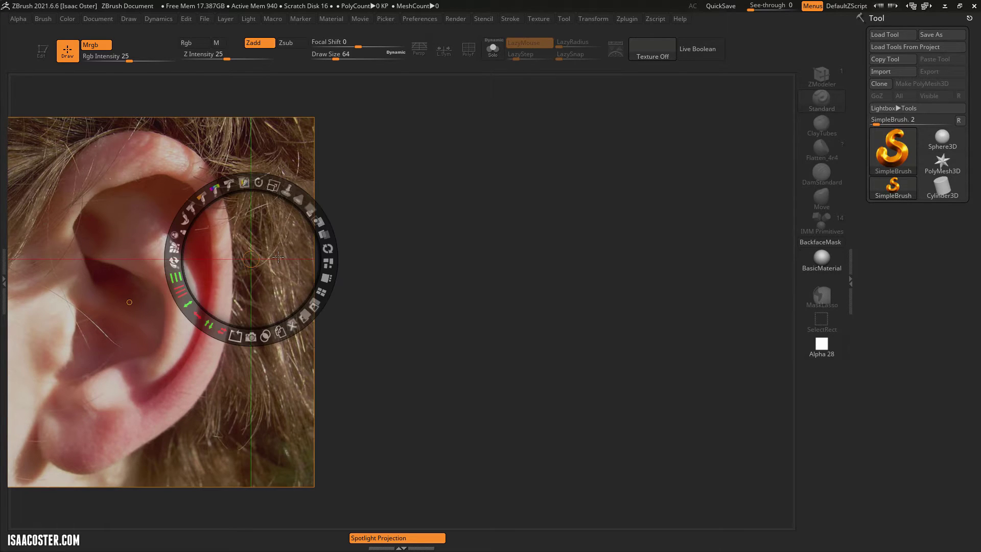
pyautogui.moveTo(272, 235)
pyautogui.mouseDown()
pyautogui.moveTo(282, 254)
pyautogui.moveTo(257, 229)
pyautogui.mouseUp()
pyautogui.moveTo(258, 177); pyautogui.dragTo(245, 278)
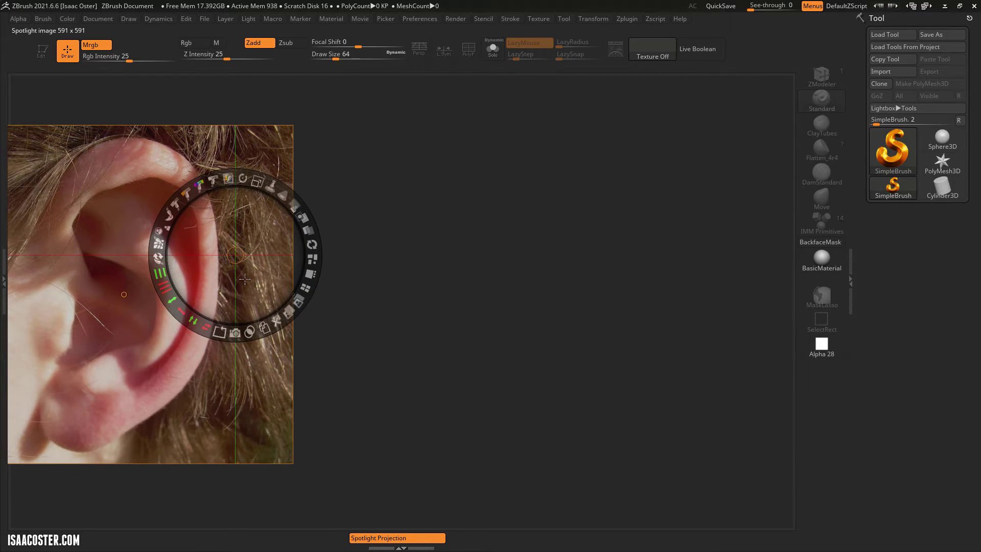
pyautogui.click(281, 319)
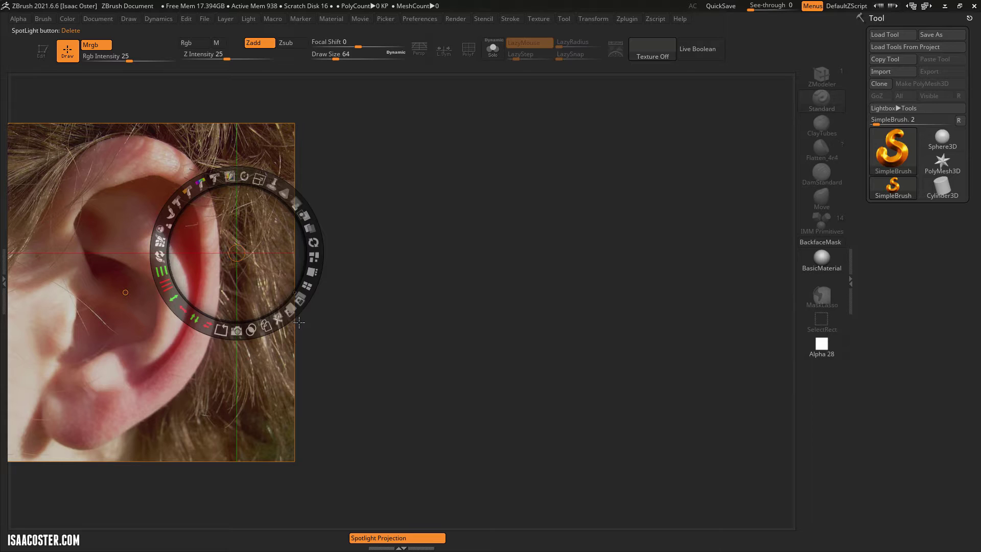
pyautogui.click(299, 322)
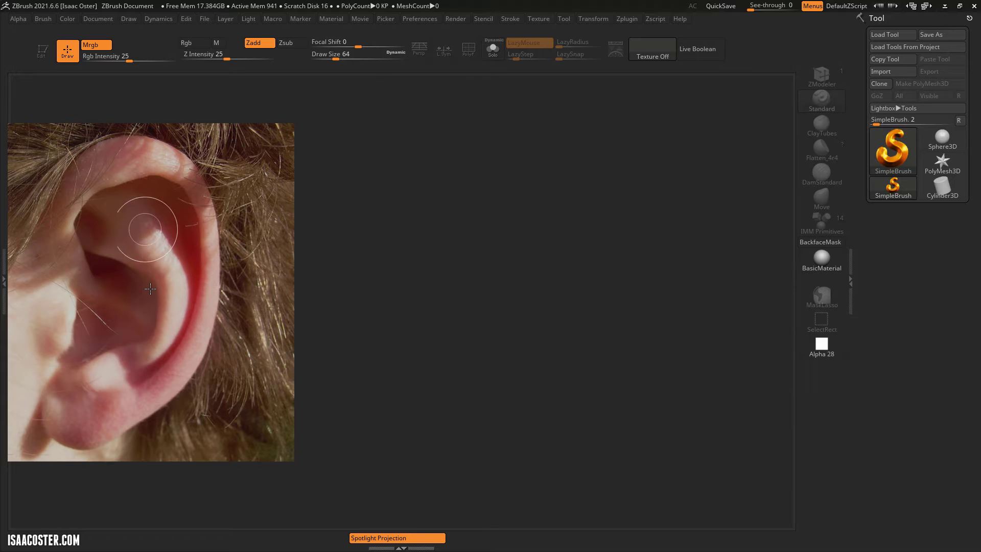
# Draw a Plane3D on the empty canvas beside the ear reference and enter Edit mode.
pyautogui.click(890, 150)
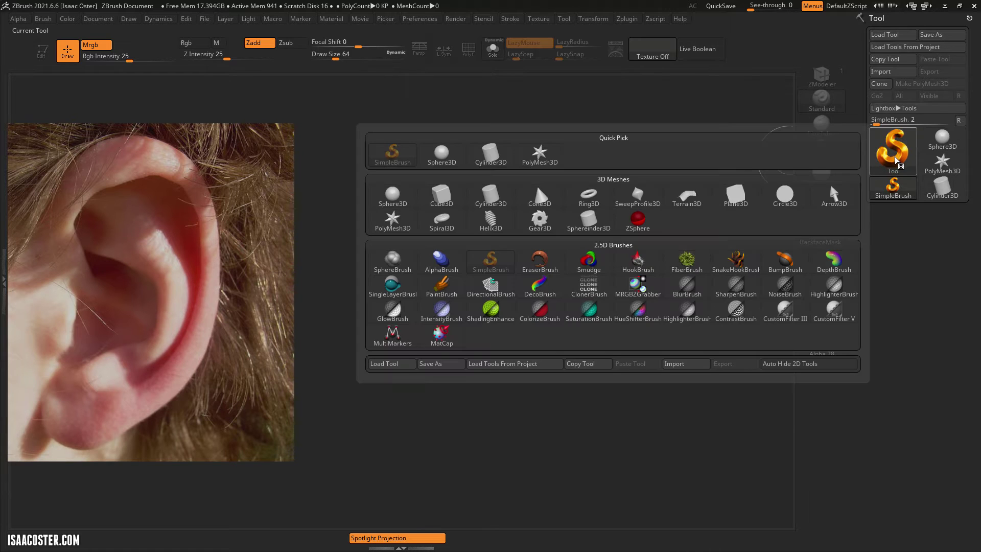
pyautogui.click(741, 201)
pyautogui.moveTo(519, 295); pyautogui.dragTo(558, 448)
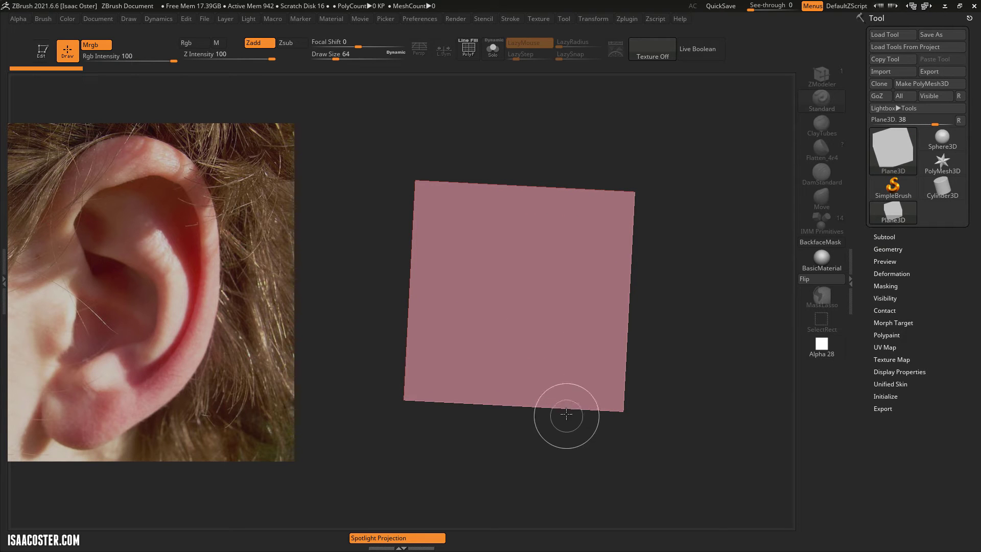
pyautogui.press('t')
pyautogui.moveTo(681, 317)
pyautogui.mouseDown()
pyautogui.moveTo(668, 315)
pyautogui.moveTo(747, 315)
pyautogui.moveTo(684, 325)
pyautogui.mouseUp()
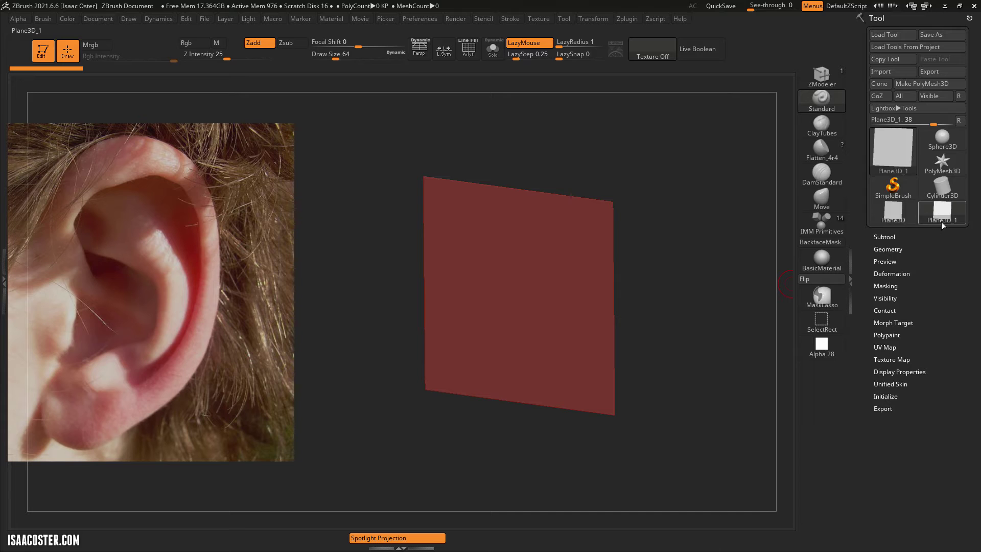
# Convert the plane primitive into an editable PolyMesh3D.
pyautogui.moveTo(650, 210); pyautogui.dragTo(705, 220)
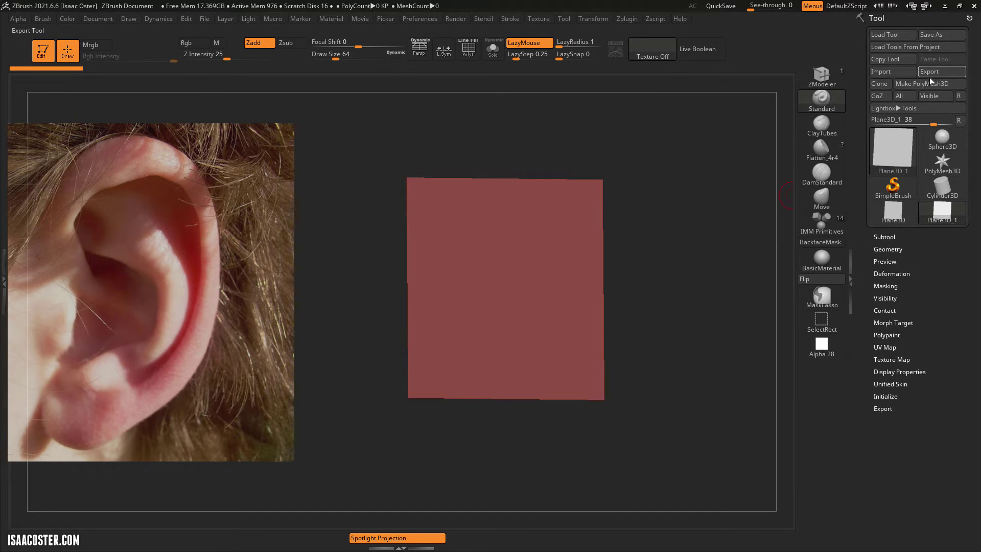
pyautogui.click(884, 236)
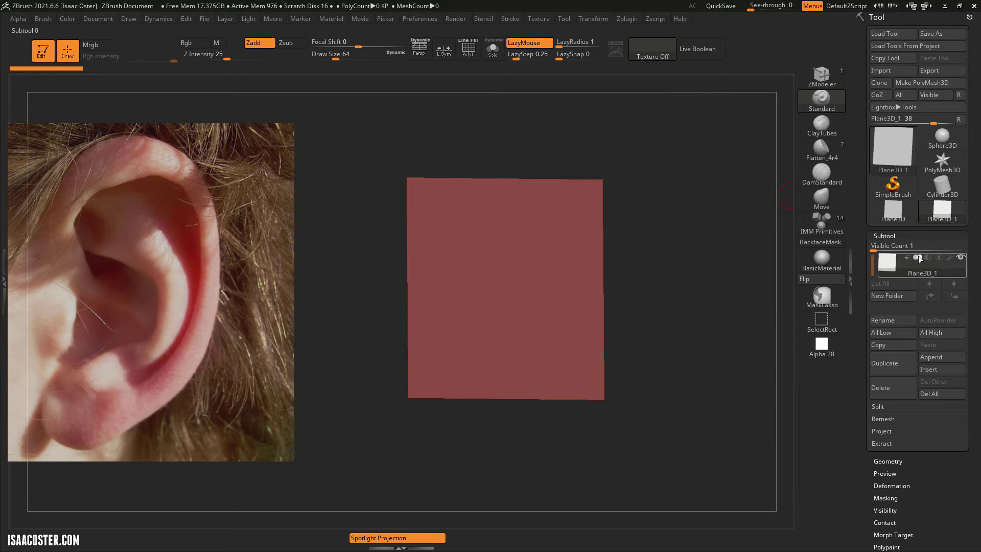
pyautogui.click(939, 82)
pyautogui.moveTo(898, 243)
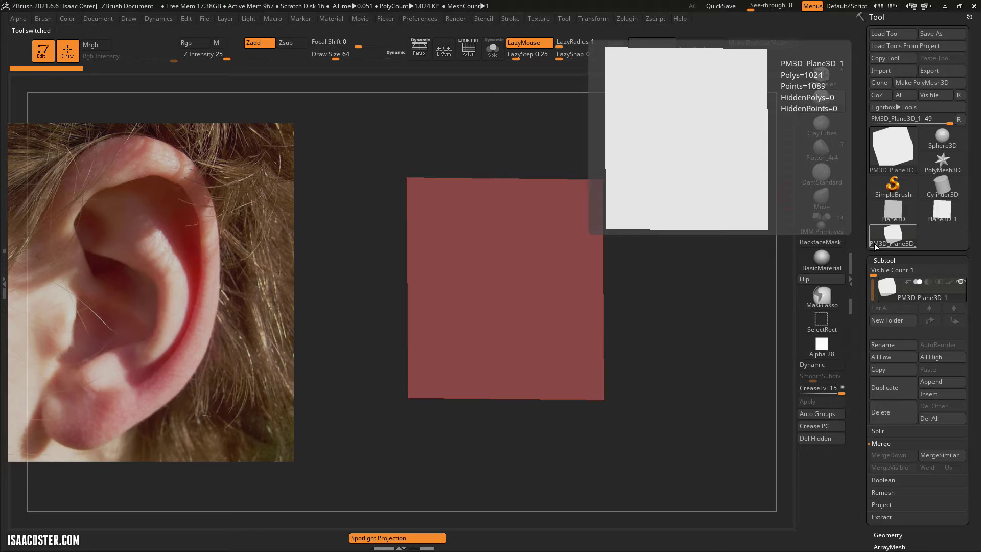
# Check the plane from the front and side, and turn on perspective display.
pyautogui.moveTo(675, 194); pyautogui.dragTo(746, 282)
pyautogui.moveTo(891, 290)
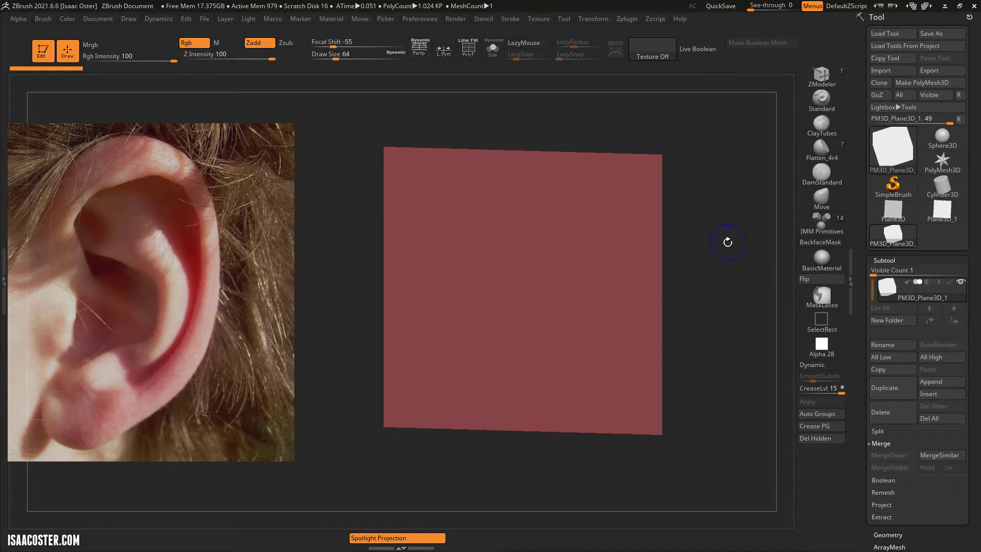
pyautogui.hotkey('shift', 'f')
pyautogui.hotkey('shift', 'f')
pyautogui.moveTo(720, 238)
pyautogui.keyDown('shift'); pyautogui.mouseDown()
pyautogui.moveTo(735, 229)
pyautogui.moveTo(700, 230)
pyautogui.moveTo(718, 267)
pyautogui.mouseUp(); pyautogui.keyUp('shift')
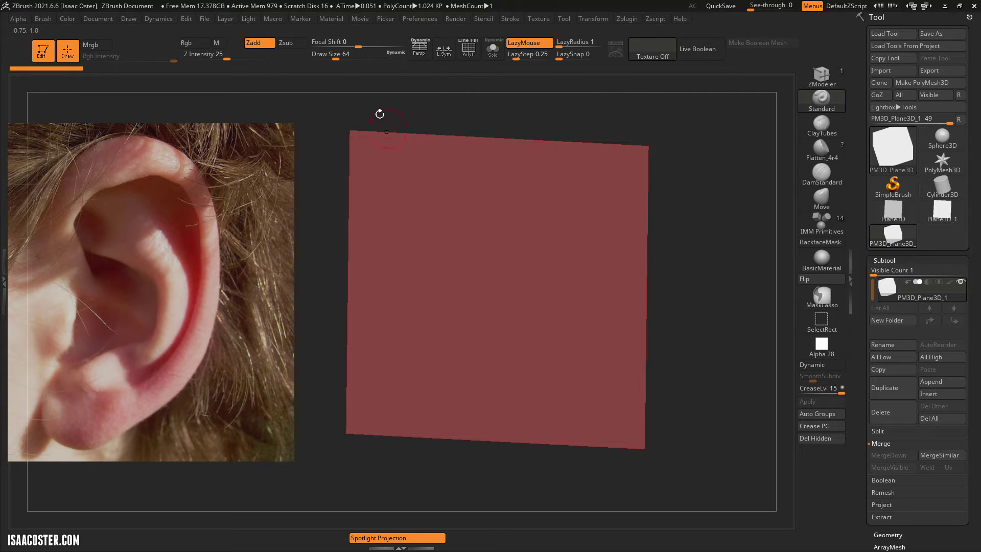
pyautogui.click(419, 47)
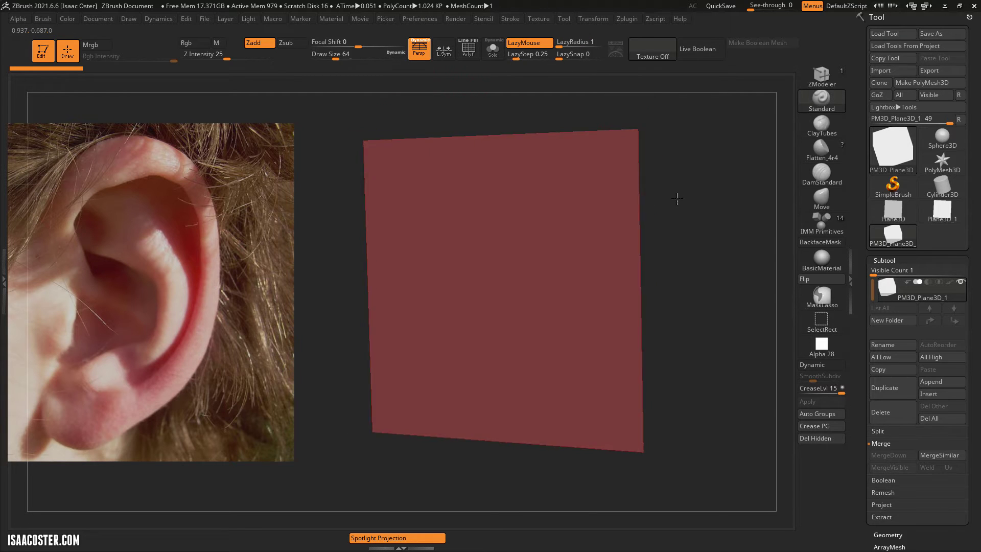
pyautogui.moveTo(677, 199); pyautogui.dragTo(591, 192)
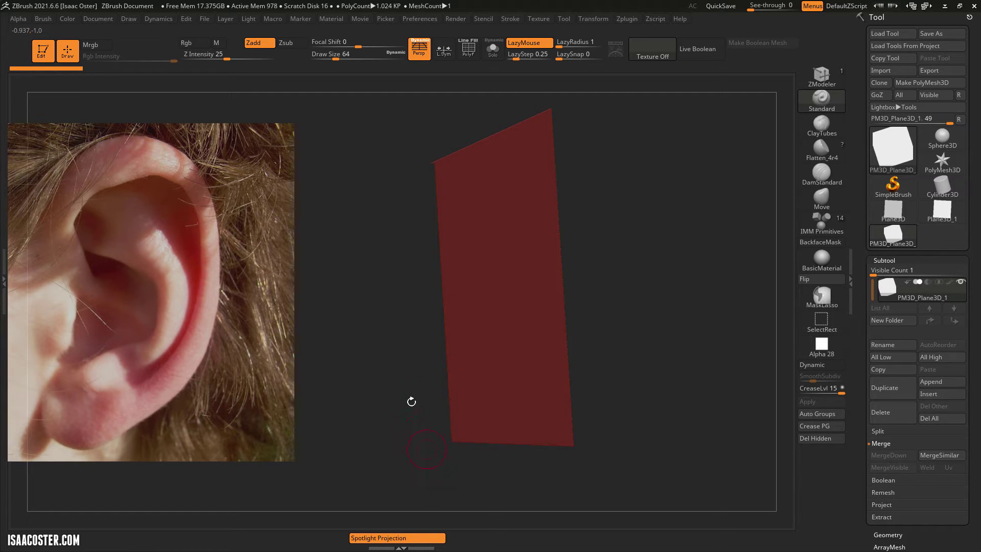
pyautogui.moveTo(391, 285)
pyautogui.mouseDown()
pyautogui.moveTo(490, 283)
pyautogui.moveTo(423, 274)
pyautogui.moveTo(701, 276)
pyautogui.moveTo(694, 315)
pyautogui.moveTo(675, 281)
pyautogui.moveTo(692, 280)
pyautogui.mouseUp()
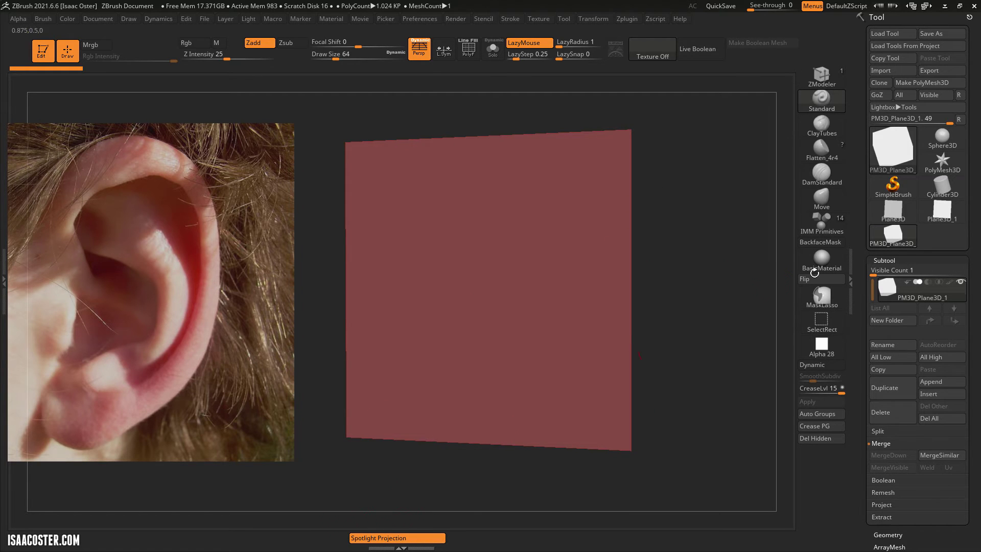
# Choose the Standard brush and set its draw size to about 172.
pyautogui.click(822, 99)
pyautogui.moveTo(745, 225); pyautogui.dragTo(705, 236)
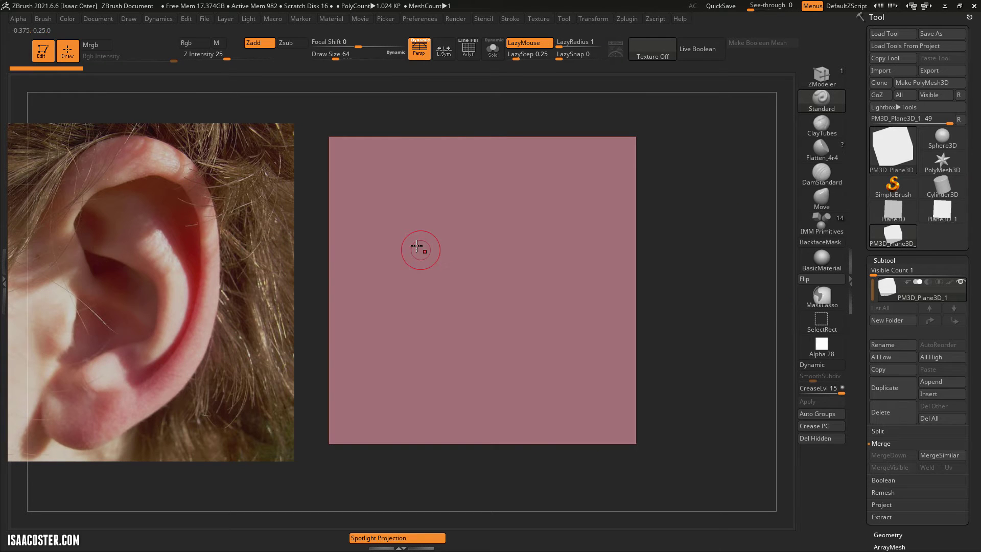
pyautogui.press('s')
pyautogui.moveTo(421, 243); pyautogui.dragTo(435, 244)
# Try sculpting on the plane through the ear image with Spotlight Projection on, and undo the strokes.
pyautogui.keyDown('alt'); pyautogui.moveTo(713, 289); pyautogui.dragTo(470, 267); pyautogui.keyUp('alt')
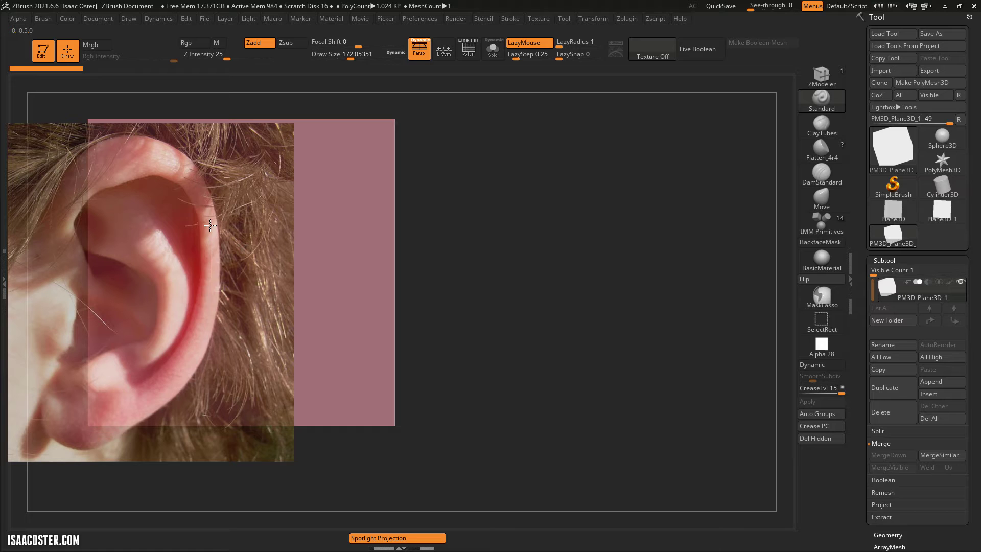
pyautogui.moveTo(167, 287)
pyautogui.mouseDown()
pyautogui.moveTo(179, 368)
pyautogui.moveTo(166, 186)
pyautogui.moveTo(172, 333)
pyautogui.moveTo(188, 322)
pyautogui.mouseUp()
pyautogui.moveTo(487, 279)
pyautogui.keyDown('alt'); pyautogui.mouseDown()
pyautogui.moveTo(728, 264)
pyautogui.moveTo(690, 250)
pyautogui.moveTo(725, 228)
pyautogui.moveTo(687, 316)
pyautogui.mouseUp(); pyautogui.keyUp('alt')
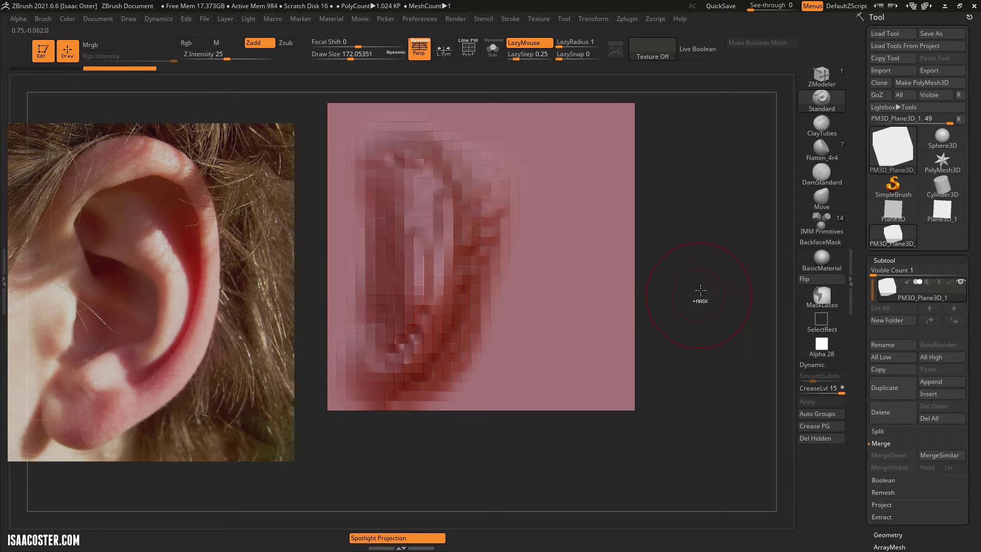
pyautogui.hotkey('ctrl', 'z')
pyautogui.keyDown('alt'); pyautogui.moveTo(714, 246); pyautogui.dragTo(526, 276); pyautogui.keyUp('alt')
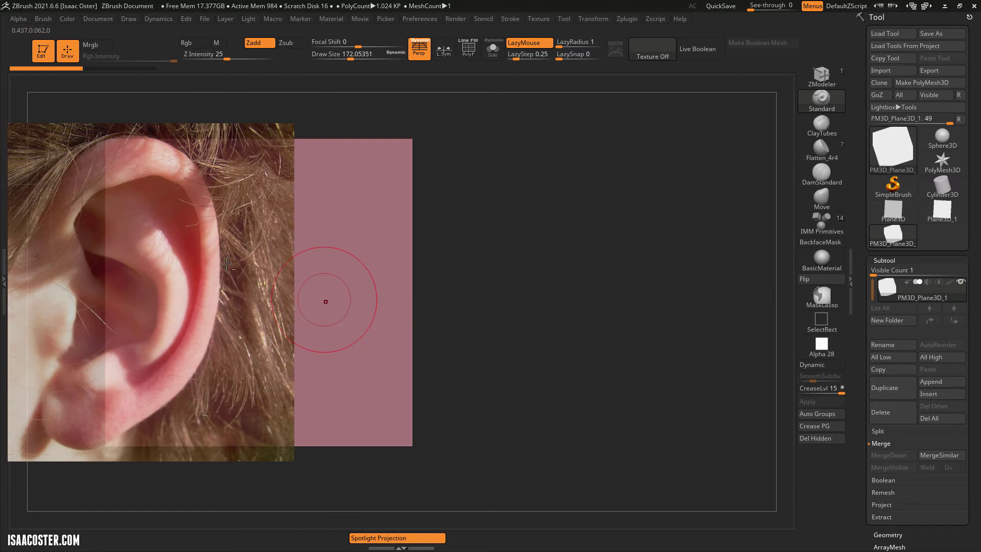
pyautogui.moveTo(187, 370); pyautogui.dragTo(187, 370)
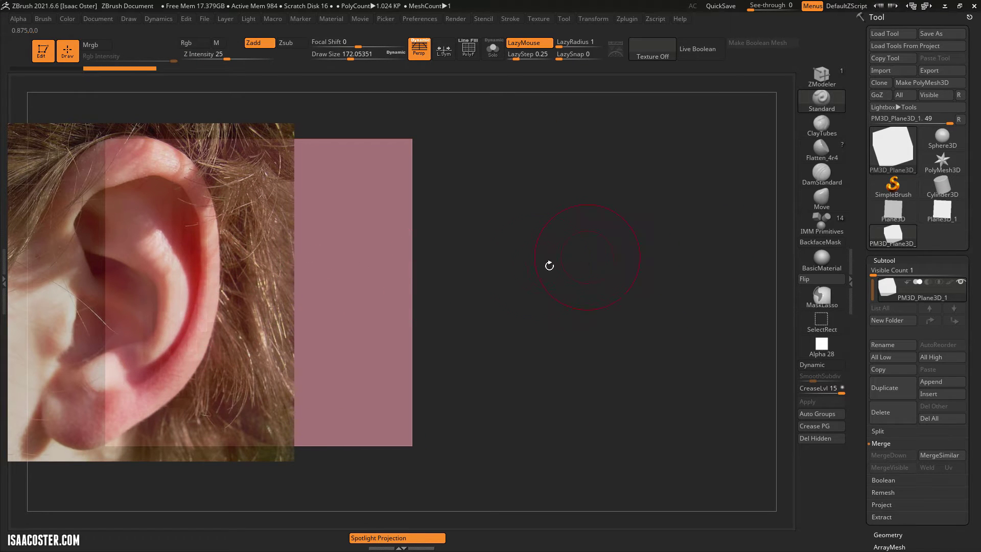
pyautogui.moveTo(550, 265)
pyautogui.keyDown('alt'); pyautogui.mouseDown()
pyautogui.moveTo(714, 240)
pyautogui.moveTo(704, 258)
pyautogui.mouseUp(); pyautogui.keyUp('alt')
pyautogui.hotkey('ctrl', 'z')
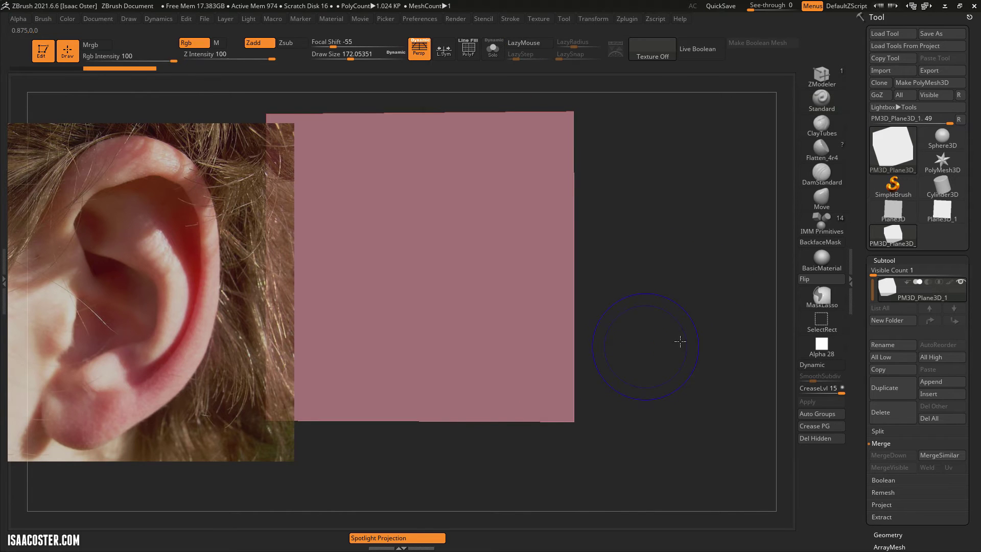
pyautogui.moveTo(679, 342)
pyautogui.keyDown('alt'); pyautogui.mouseDown()
pyautogui.moveTo(676, 326)
pyautogui.moveTo(714, 313)
pyautogui.moveTo(700, 311)
pyautogui.moveTo(696, 353)
pyautogui.mouseUp(); pyautogui.keyUp('alt')
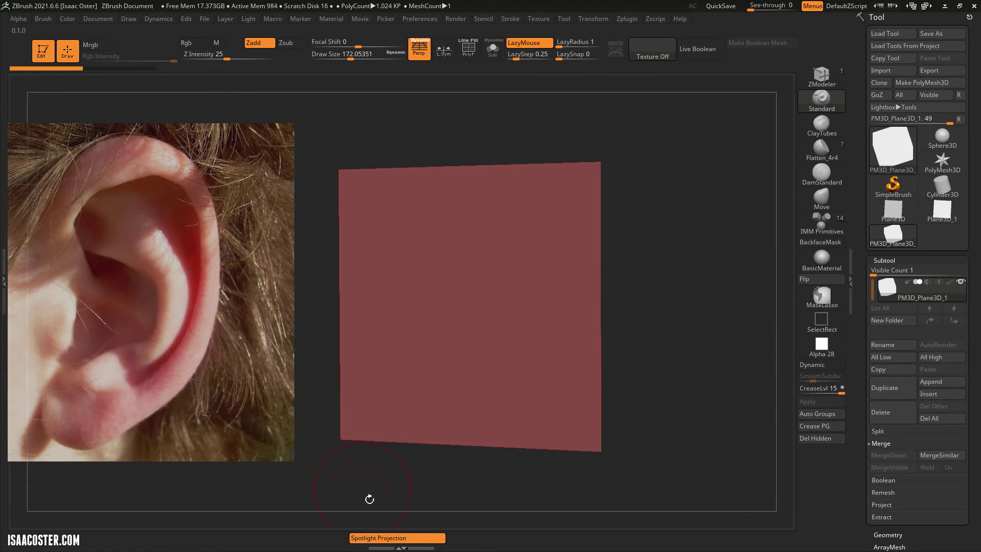
# Turn off Spotlight Projection and look through the brush's Auto Masking, Samples and Depth settings.
pyautogui.click(399, 536)
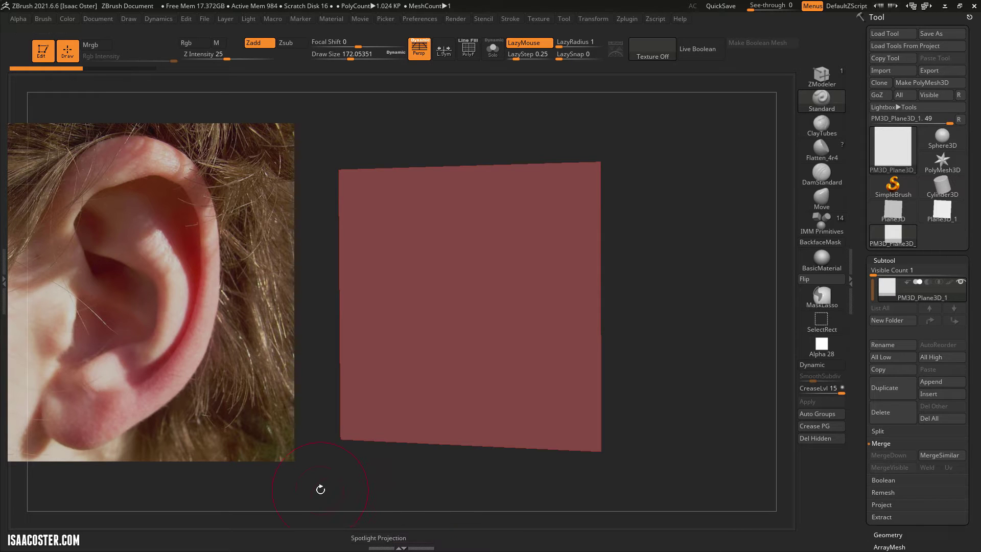
pyautogui.click(43, 19)
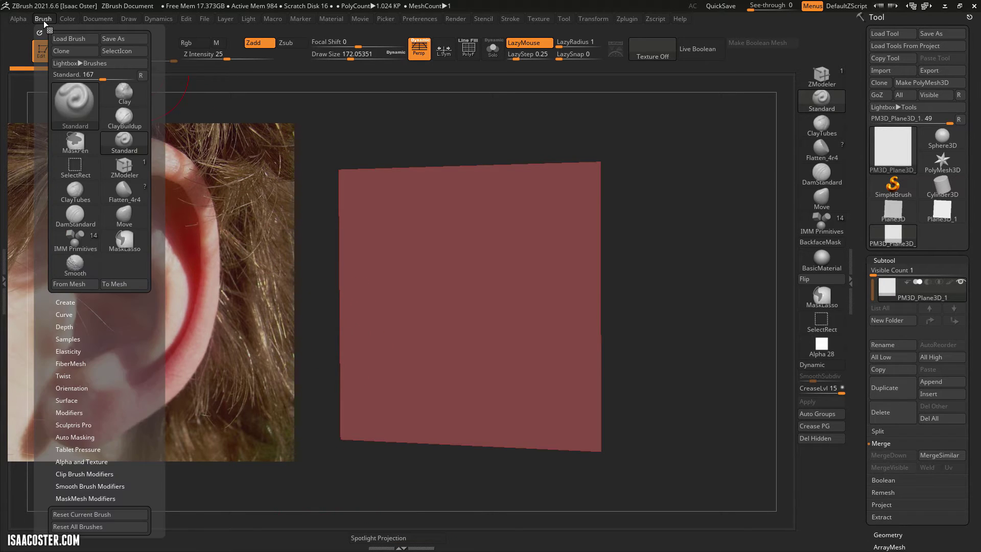
pyautogui.click(72, 437)
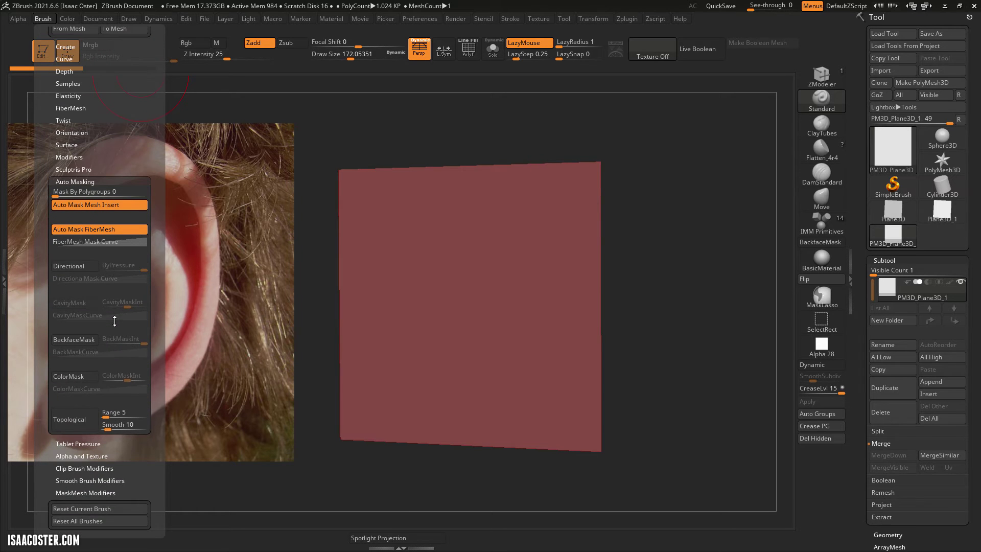
pyautogui.moveTo(98, 136); pyautogui.dragTo(97, 172)
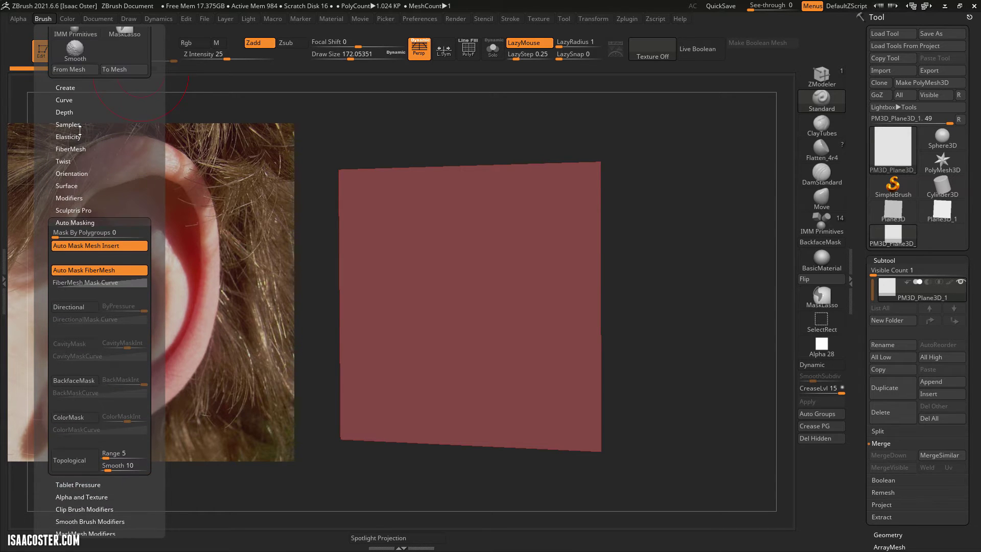
pyautogui.click(72, 121)
pyautogui.click(71, 113)
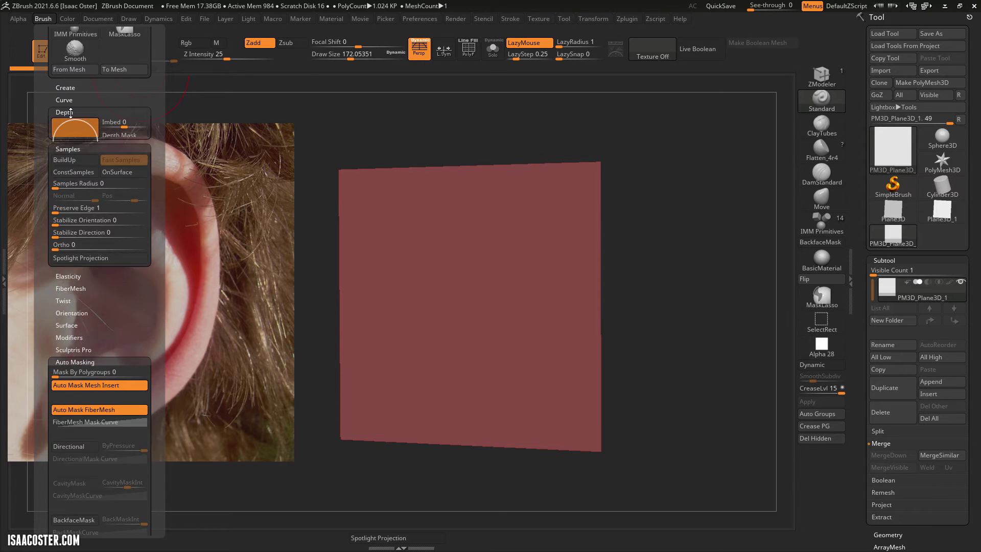
pyautogui.click(67, 112)
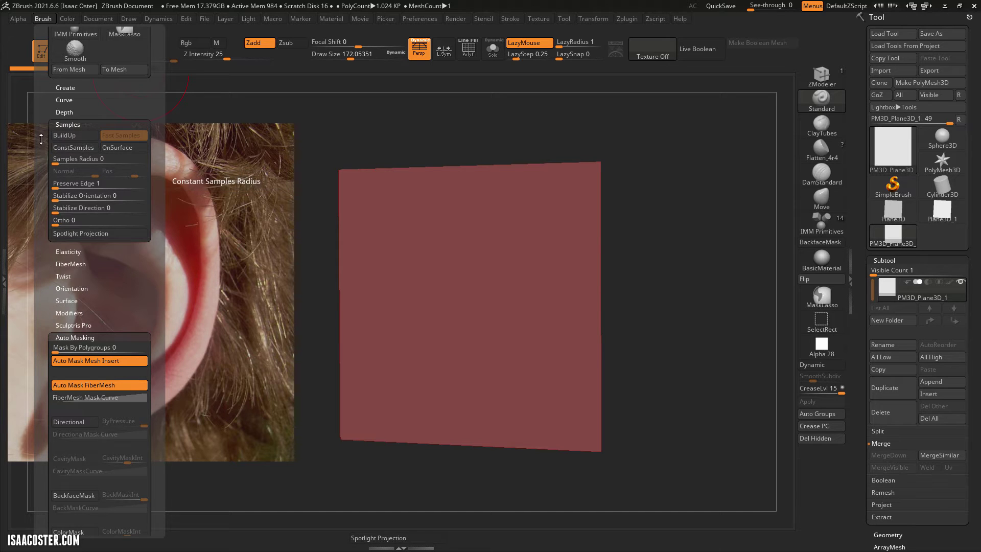
pyautogui.moveTo(53, 48); pyautogui.dragTo(54, 262)
pyautogui.scroll(-2, 77, 255)
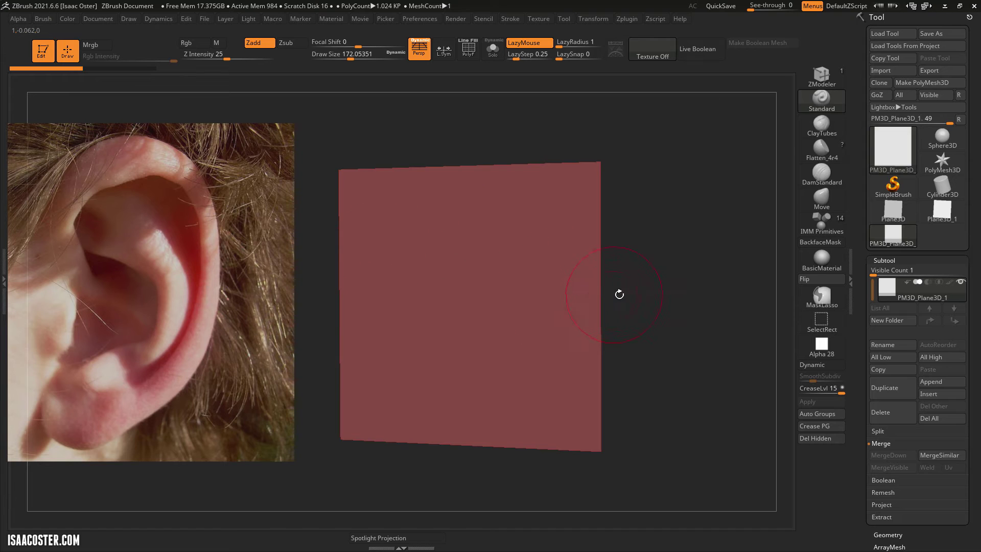
# Examine the flat plane from the front and several angles, briefly showing its polygon wireframe.
pyautogui.moveTo(619, 294)
pyautogui.keyDown('shift'); pyautogui.mouseDown()
pyautogui.moveTo(671, 298)
pyautogui.moveTo(684, 277)
pyautogui.moveTo(737, 260)
pyautogui.mouseUp(); pyautogui.keyUp('shift')
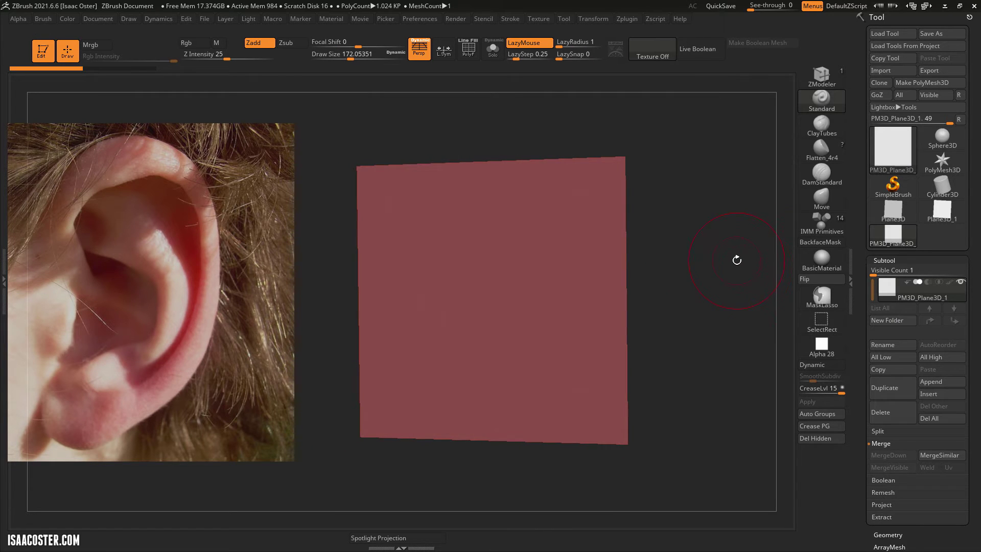
pyautogui.keyDown('shift'); pyautogui.moveTo(627, 226); pyautogui.dragTo(674, 254); pyautogui.keyUp('shift')
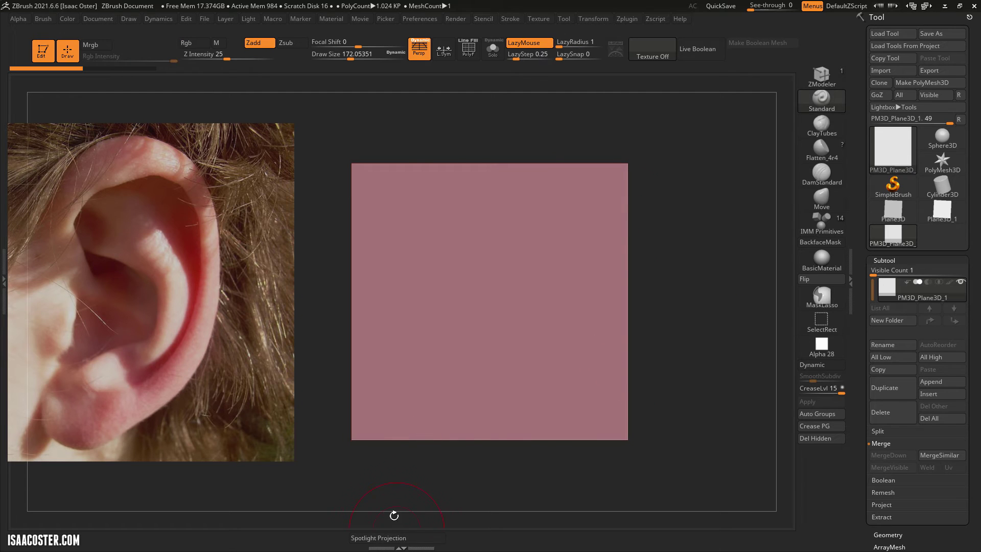
pyautogui.moveTo(624, 441)
pyautogui.mouseDown()
pyautogui.moveTo(633, 461)
pyautogui.moveTo(589, 480)
pyautogui.mouseUp()
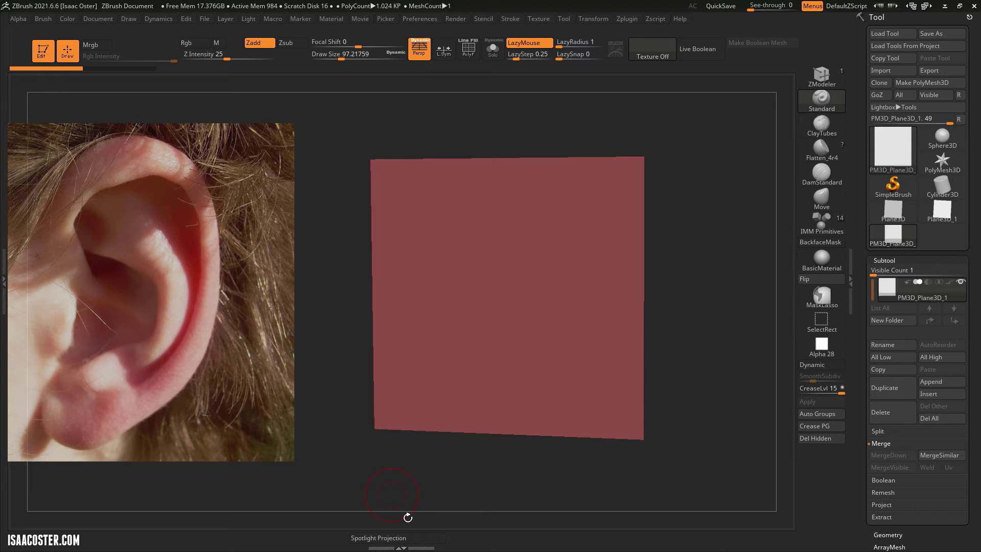
pyautogui.moveTo(422, 474); pyautogui.dragTo(412, 463)
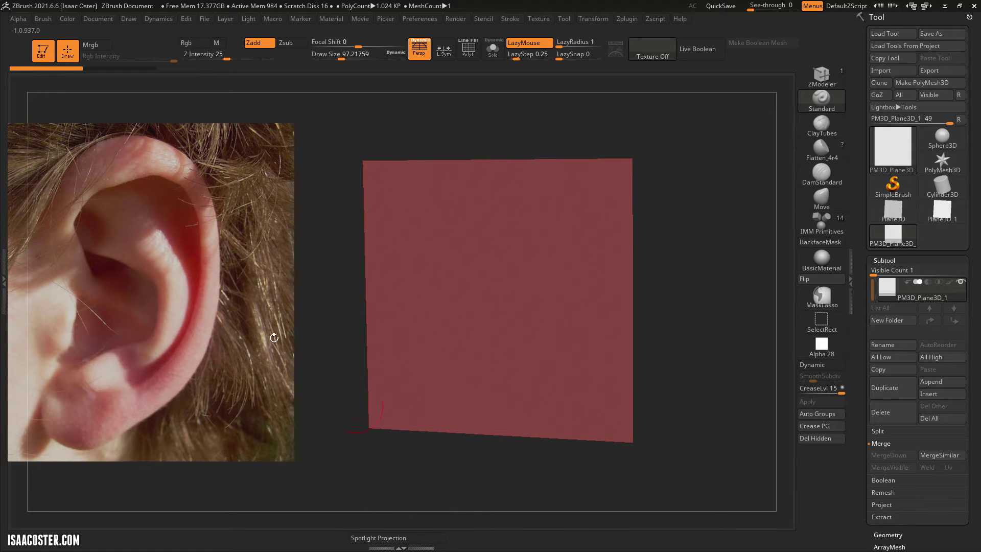
pyautogui.moveTo(712, 325); pyautogui.dragTo(697, 341)
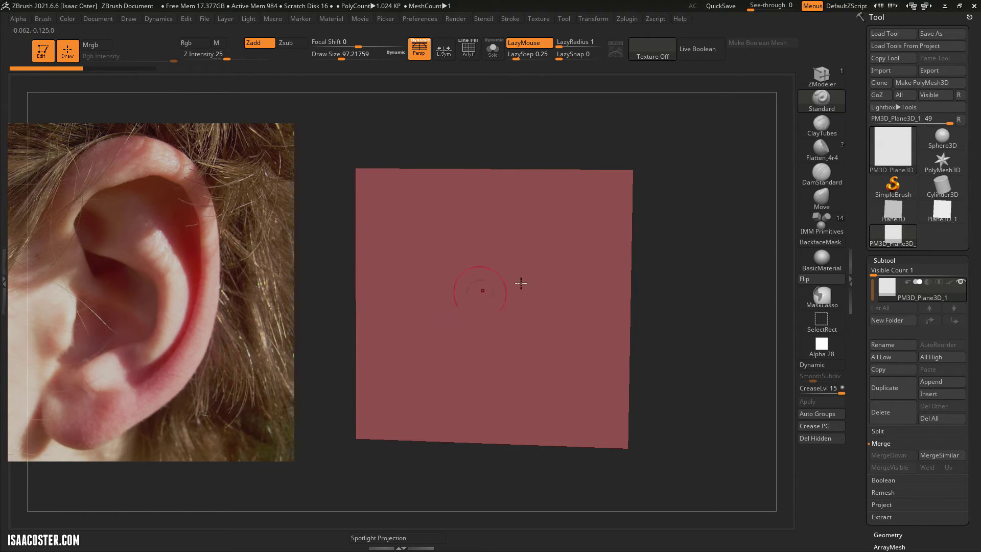
pyautogui.moveTo(709, 304)
pyautogui.mouseDown()
pyautogui.moveTo(713, 322)
pyautogui.moveTo(731, 323)
pyautogui.moveTo(673, 338)
pyautogui.moveTo(740, 230)
pyautogui.mouseUp()
pyautogui.hotkey('shift', 'f')
pyautogui.hotkey('shift', 'f')
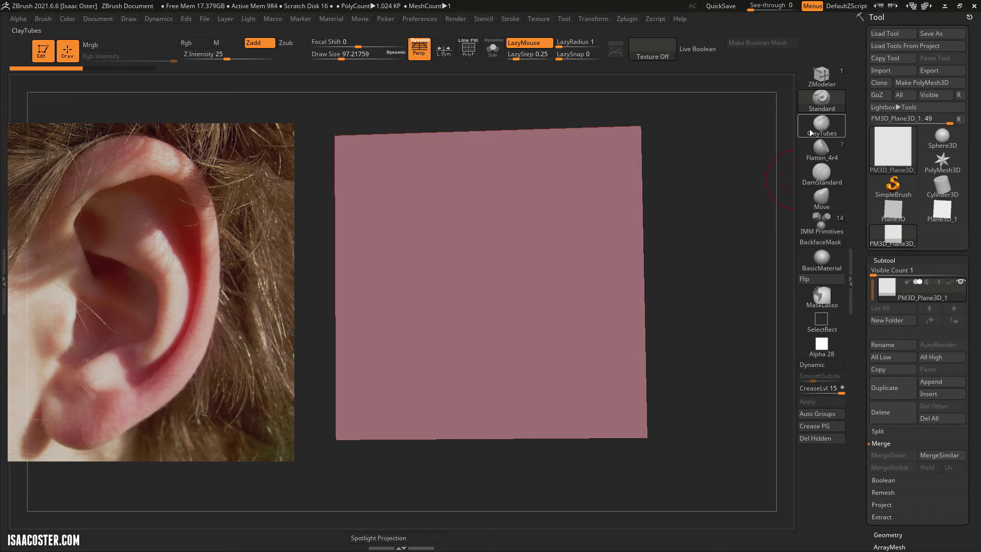
# Try sculpting a rough ear rim and inner fold on the plane with the Standard brush at draw size about 154.
pyautogui.press('s')
pyautogui.moveTo(423, 265); pyautogui.dragTo(431, 263)
pyautogui.moveTo(435, 230)
pyautogui.mouseDown()
pyautogui.moveTo(470, 206)
pyautogui.moveTo(506, 328)
pyautogui.moveTo(474, 237)
pyautogui.moveTo(556, 266)
pyautogui.moveTo(424, 352)
pyautogui.moveTo(552, 245)
pyautogui.moveTo(472, 346)
pyautogui.moveTo(439, 265)
pyautogui.moveTo(516, 250)
pyautogui.moveTo(577, 327)
pyautogui.moveTo(550, 261)
pyautogui.mouseUp()
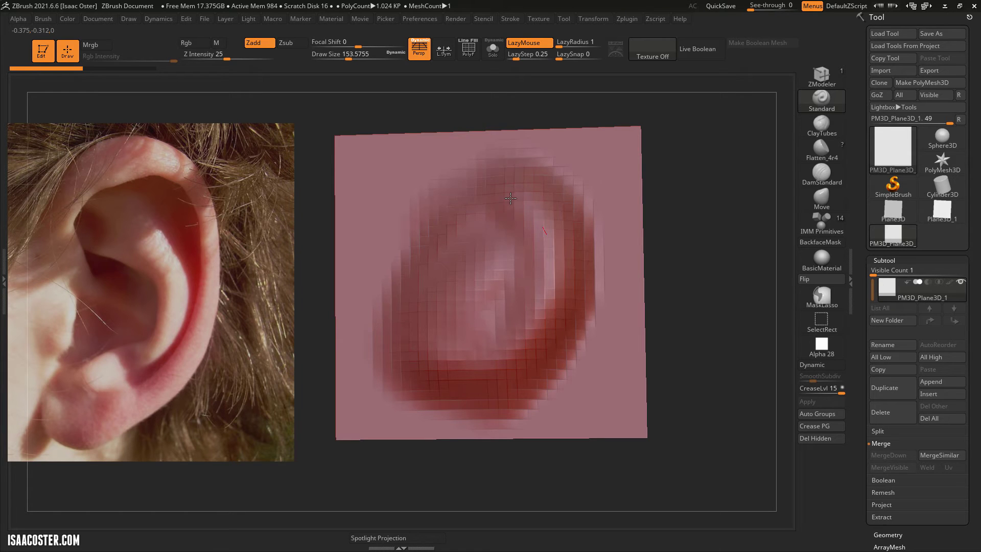
pyautogui.moveTo(511, 198)
pyautogui.mouseDown()
pyautogui.moveTo(460, 225)
pyautogui.moveTo(490, 220)
pyautogui.mouseUp()
pyautogui.moveTo(705, 265)
pyautogui.mouseDown()
pyautogui.moveTo(681, 263)
pyautogui.moveTo(709, 189)
pyautogui.moveTo(731, 248)
pyautogui.moveTo(705, 302)
pyautogui.moveTo(753, 285)
pyautogui.mouseUp()
pyautogui.press('b')
pyautogui.press('s')
pyautogui.press('t')
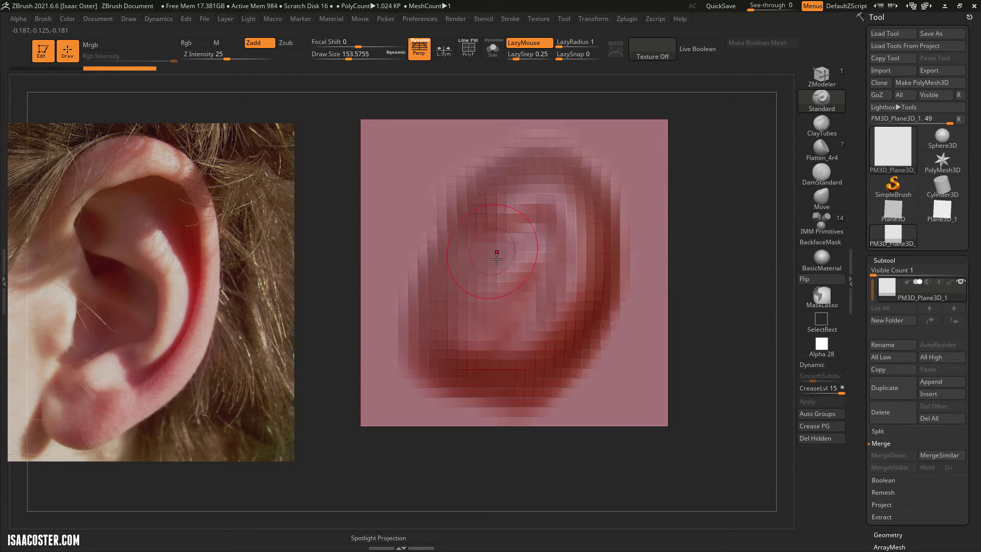
# Try defining the ear's inner folds and a deep groove inside the outer rim with more strokes.
pyautogui.moveTo(739, 240); pyautogui.dragTo(696, 220)
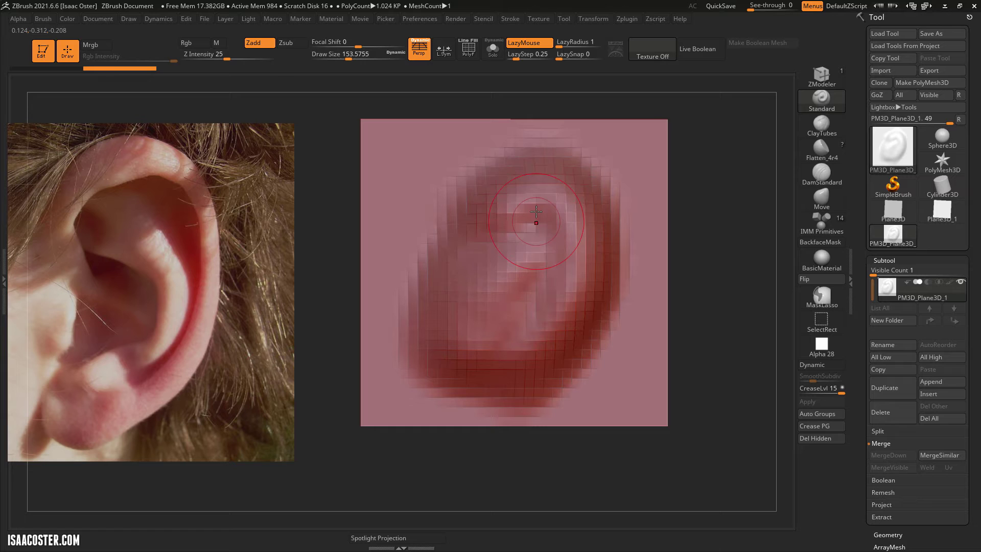
pyautogui.moveTo(536, 220)
pyautogui.mouseDown()
pyautogui.moveTo(498, 222)
pyautogui.moveTo(548, 244)
pyautogui.moveTo(536, 345)
pyautogui.moveTo(554, 284)
pyautogui.mouseUp()
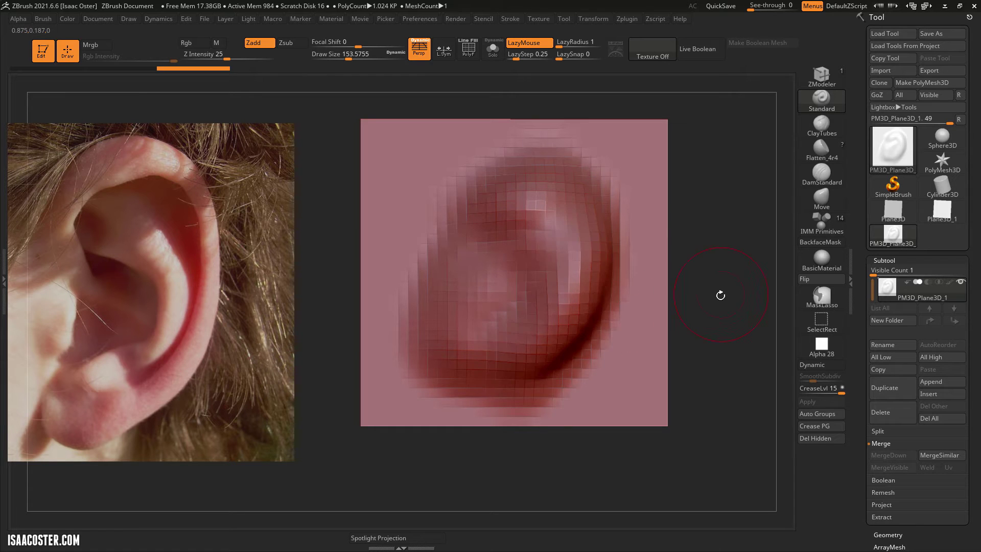
pyautogui.moveTo(721, 295)
pyautogui.mouseDown()
pyautogui.moveTo(664, 294)
pyautogui.moveTo(696, 344)
pyautogui.moveTo(676, 401)
pyautogui.moveTo(753, 325)
pyautogui.moveTo(725, 294)
pyautogui.mouseUp()
pyautogui.moveTo(565, 240)
pyautogui.mouseDown()
pyautogui.moveTo(567, 260)
pyautogui.moveTo(549, 197)
pyautogui.moveTo(575, 223)
pyautogui.moveTo(536, 365)
pyautogui.moveTo(449, 309)
pyautogui.moveTo(587, 240)
pyautogui.moveTo(554, 196)
pyautogui.mouseUp()
pyautogui.moveTo(590, 350)
pyautogui.mouseDown()
pyautogui.moveTo(517, 381)
pyautogui.moveTo(542, 388)
pyautogui.mouseUp()
pyautogui.moveTo(718, 272)
pyautogui.mouseDown()
pyautogui.moveTo(716, 263)
pyautogui.moveTo(722, 322)
pyautogui.mouseUp()
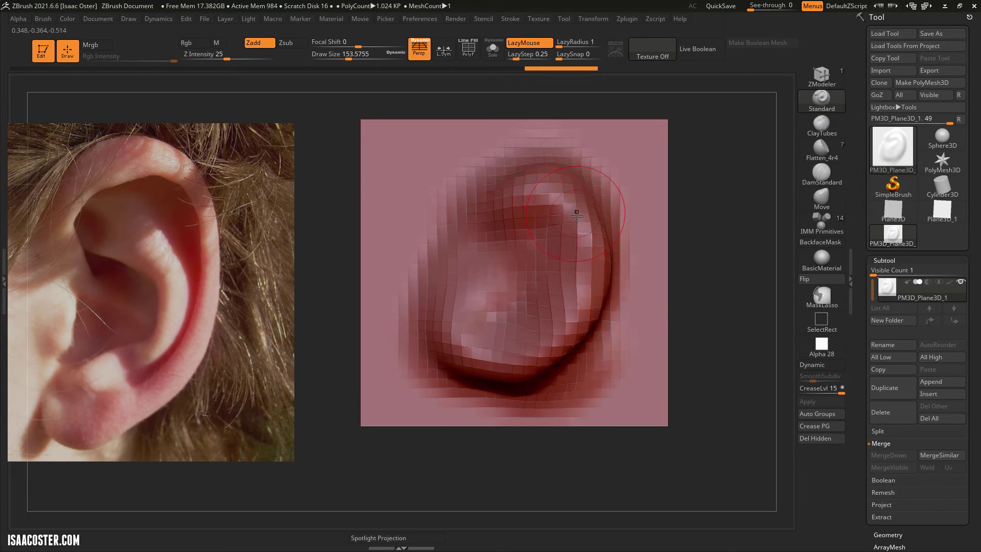
# Show the polygon wireframe and examine how the ear strokes deform the mesh from front and angled views.
pyautogui.hotkey('shift', 'f')
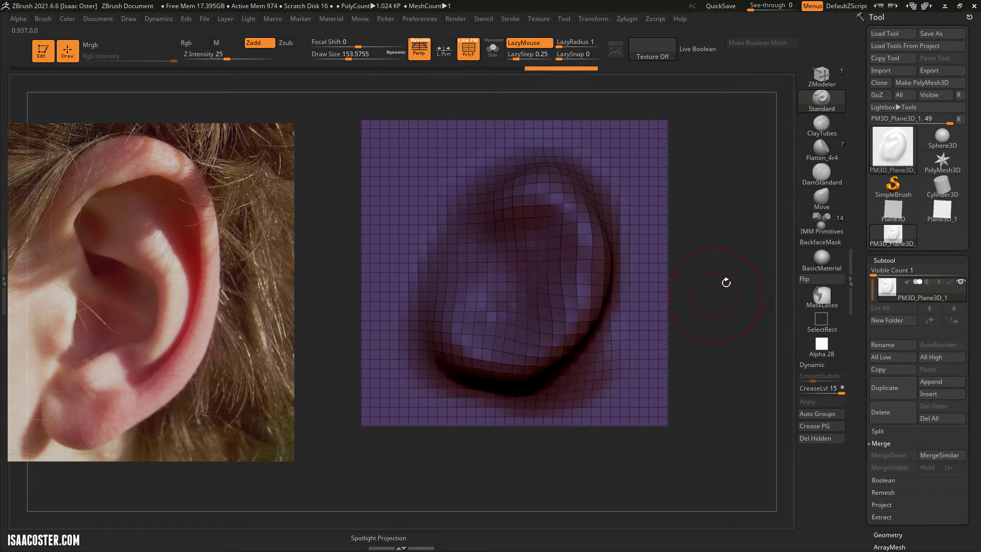
pyautogui.moveTo(725, 283)
pyautogui.mouseDown()
pyautogui.moveTo(722, 234)
pyautogui.moveTo(689, 255)
pyautogui.moveTo(691, 284)
pyautogui.moveTo(725, 315)
pyautogui.moveTo(700, 328)
pyautogui.moveTo(684, 361)
pyautogui.moveTo(693, 329)
pyautogui.moveTo(650, 339)
pyautogui.mouseUp()
pyautogui.moveTo(669, 296)
pyautogui.mouseDown()
pyautogui.moveTo(692, 286)
pyautogui.moveTo(669, 286)
pyautogui.moveTo(663, 324)
pyautogui.moveTo(688, 367)
pyautogui.moveTo(664, 357)
pyautogui.mouseUp()
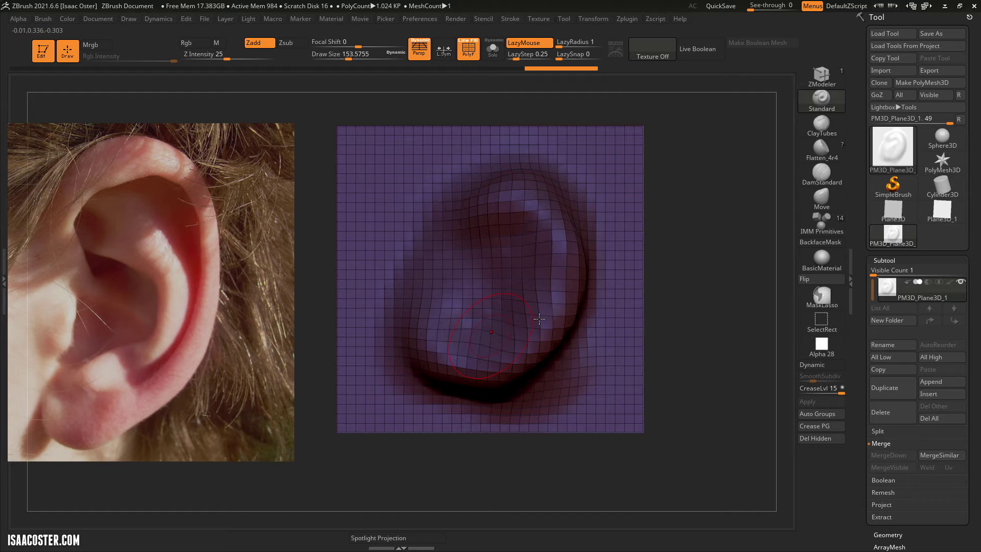
pyautogui.moveTo(713, 255); pyautogui.dragTo(565, 254)
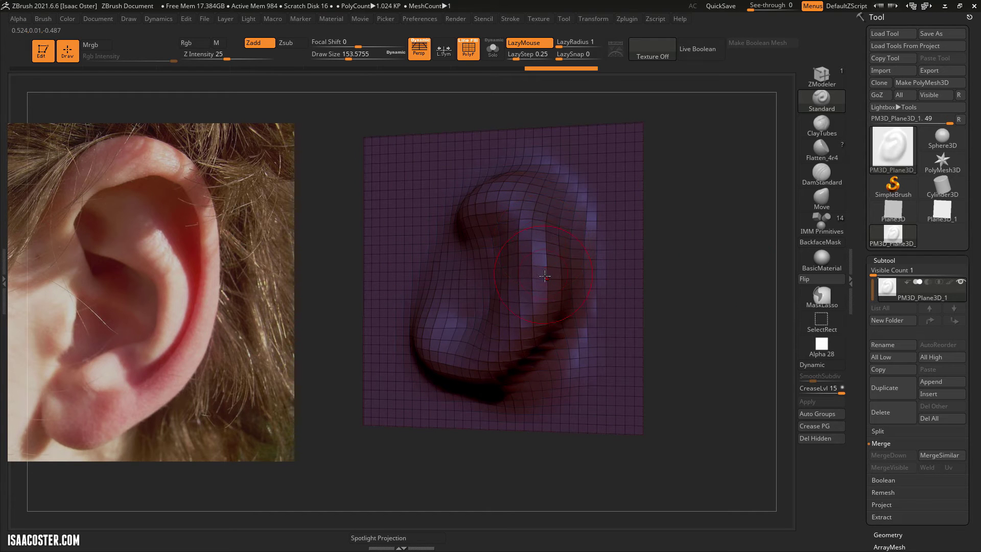
pyautogui.moveTo(679, 329)
pyautogui.keyDown('shift'); pyautogui.mouseDown()
pyautogui.moveTo(722, 317)
pyautogui.moveTo(657, 276)
pyautogui.moveTo(689, 323)
pyautogui.moveTo(700, 394)
pyautogui.mouseUp(); pyautogui.keyUp('shift')
# Undo the ear strokes back to the flat plane, and try and undo one stroke along its upper edge.
pyautogui.press('ctrl')
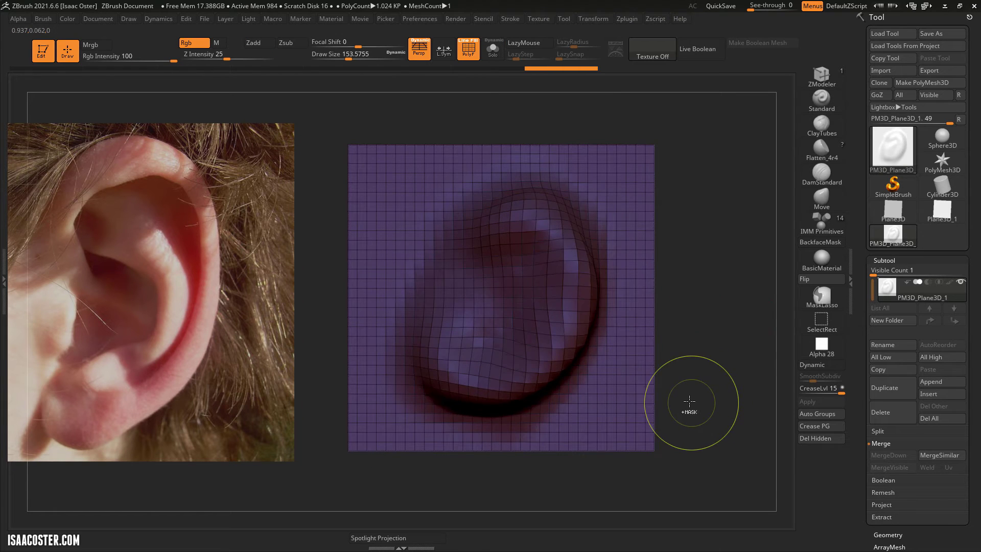
pyautogui.keyDown('ctrl'); pyautogui.moveTo(689, 349); pyautogui.dragTo(672, 326); pyautogui.keyUp('ctrl')
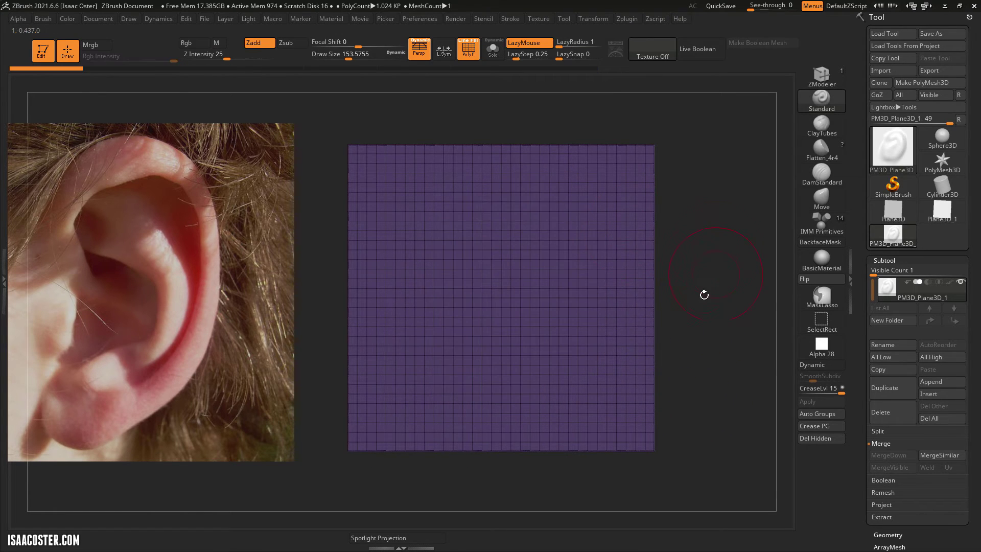
pyautogui.moveTo(702, 291)
pyautogui.mouseDown()
pyautogui.moveTo(706, 342)
pyautogui.moveTo(729, 339)
pyautogui.moveTo(635, 320)
pyautogui.mouseUp()
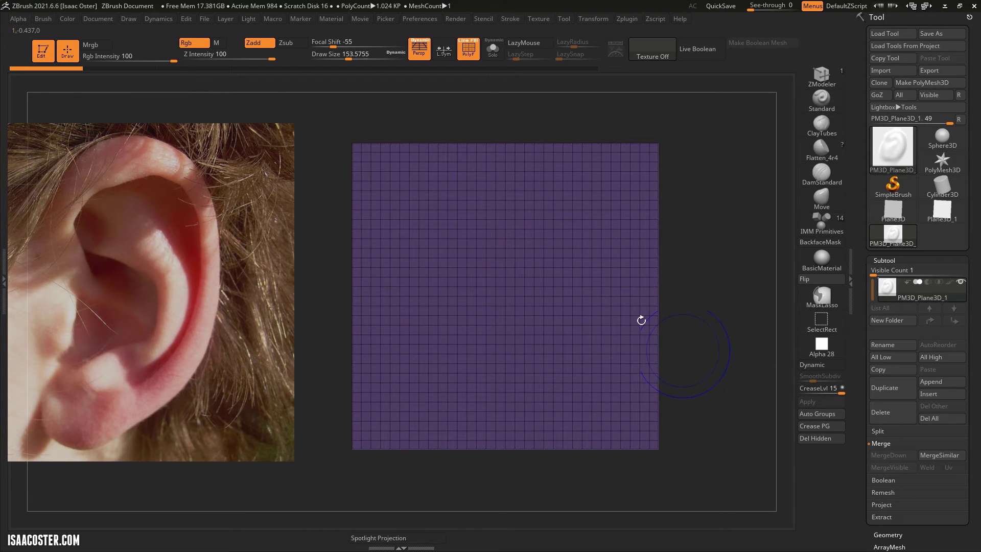
pyautogui.moveTo(458, 192)
pyautogui.mouseDown()
pyautogui.moveTo(477, 169)
pyautogui.moveTo(510, 158)
pyautogui.moveTo(424, 167)
pyautogui.moveTo(516, 156)
pyautogui.mouseUp()
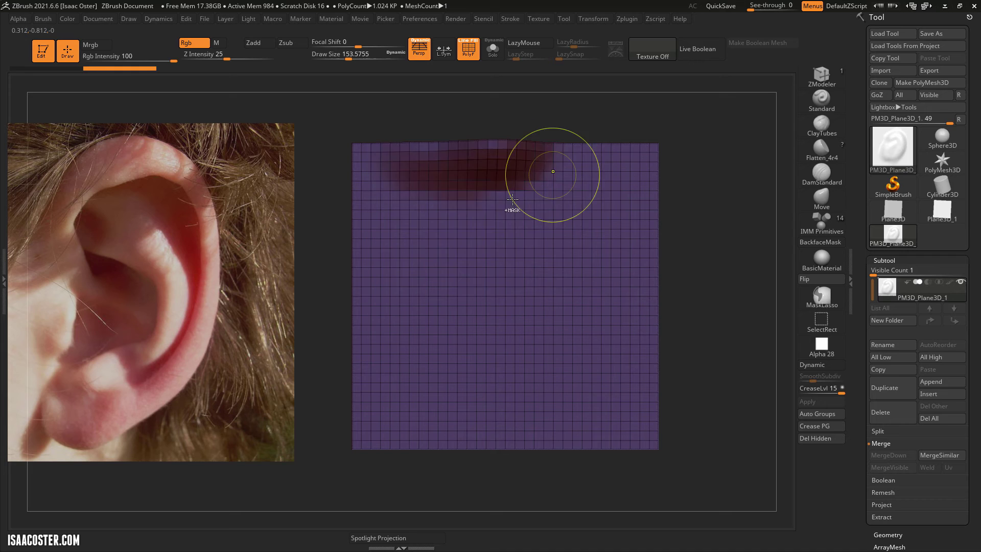
pyautogui.hotkey('ctrl', 'z')
# Set the draw size to about 140, sculpt the ear's outer rim and curved inner fold, and carve the recesses beside the fold.
pyautogui.press('s')
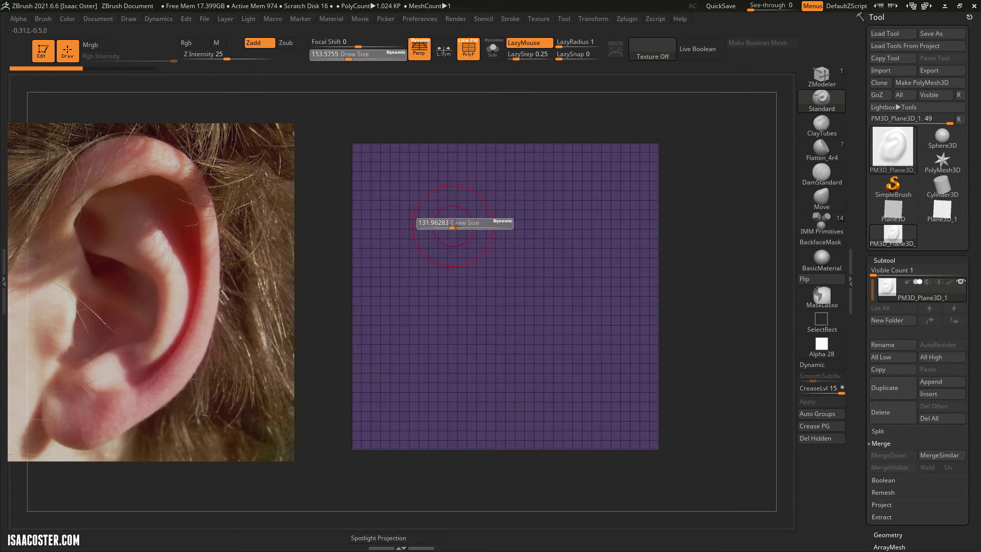
pyautogui.click(453, 225)
pyautogui.moveTo(446, 227)
pyautogui.mouseDown()
pyautogui.moveTo(498, 196)
pyautogui.moveTo(564, 212)
pyautogui.moveTo(580, 276)
pyautogui.moveTo(508, 391)
pyautogui.moveTo(465, 380)
pyautogui.moveTo(482, 350)
pyautogui.moveTo(573, 293)
pyautogui.moveTo(513, 203)
pyautogui.moveTo(455, 257)
pyautogui.mouseUp()
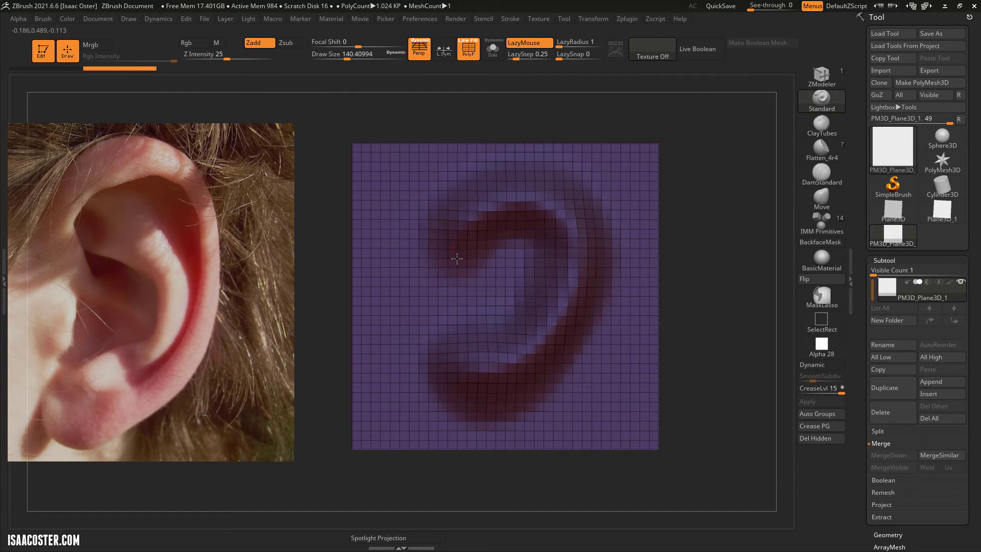
pyautogui.moveTo(532, 239)
pyautogui.keyDown('alt'); pyautogui.mouseDown()
pyautogui.moveTo(503, 334)
pyautogui.moveTo(539, 241)
pyautogui.moveTo(554, 273)
pyautogui.mouseUp(); pyautogui.keyUp('alt')
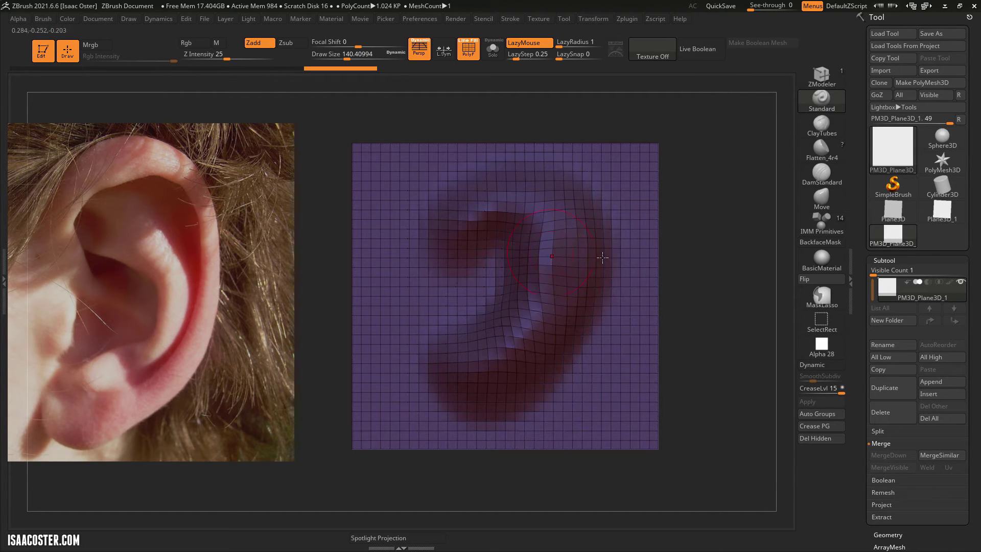
# Hide the polygon wireframe and apply the custom_mat_04 material to the ear mesh.
pyautogui.hotkey('shift', 'f')
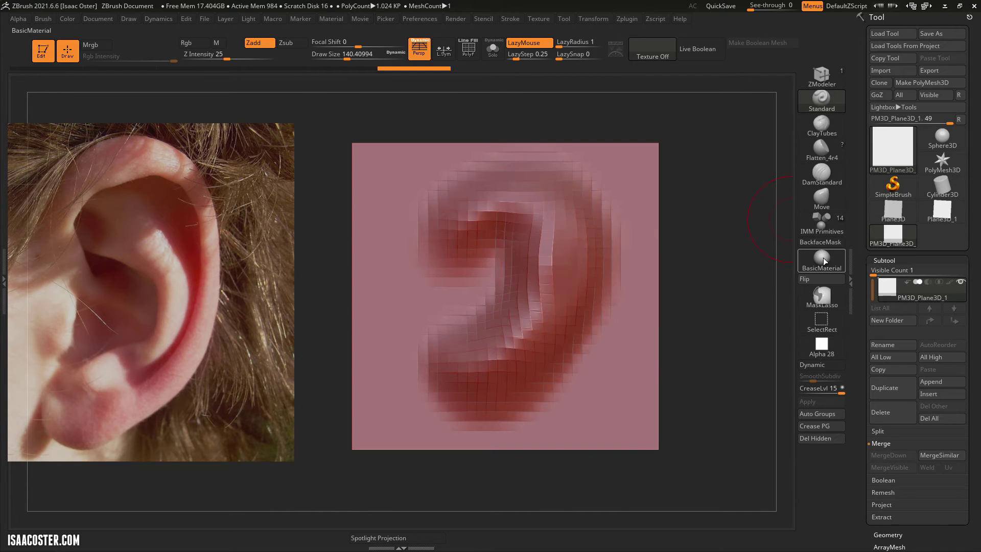
pyautogui.moveTo(708, 264); pyautogui.dragTo(684, 337)
pyautogui.click(827, 257)
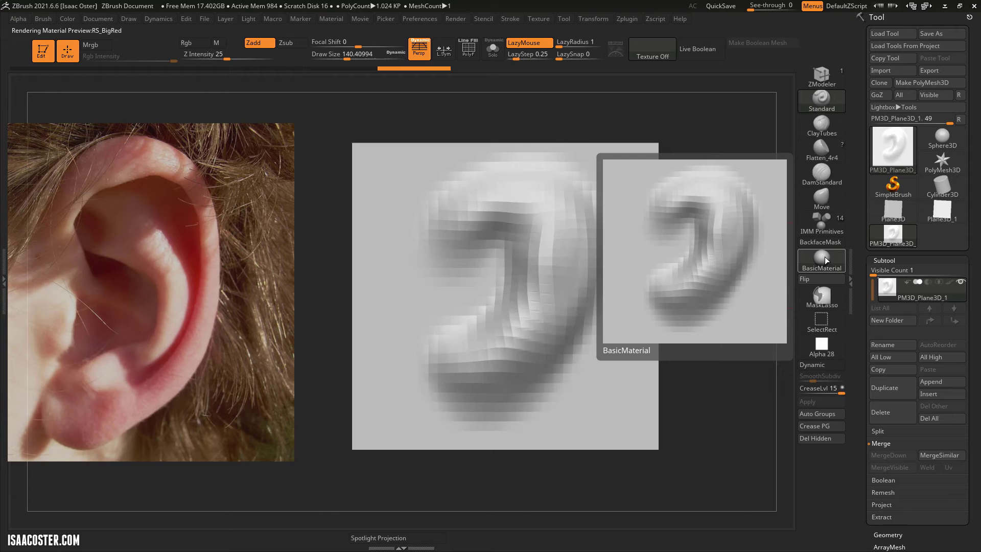
pyautogui.click(824, 256)
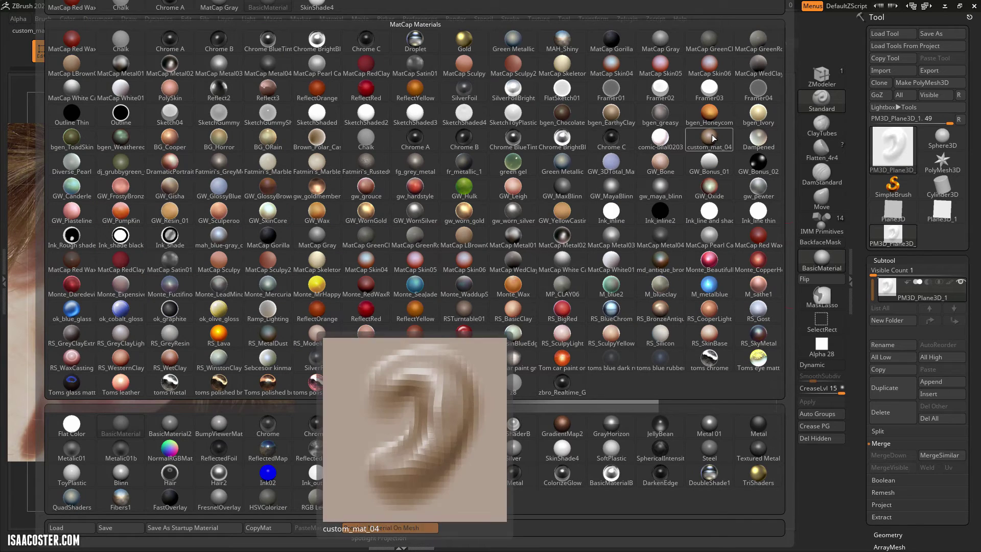
pyautogui.click(713, 138)
# Try the BasicMaterial2 material on the ear mesh and switch back to custom_mat_04.
pyautogui.click(813, 258)
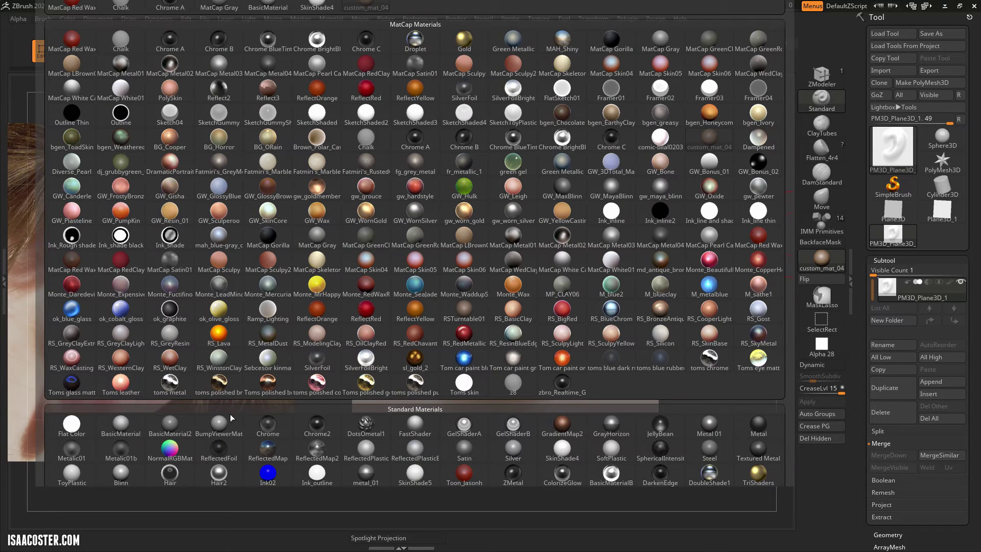
pyautogui.click(168, 426)
pyautogui.moveTo(682, 308); pyautogui.dragTo(773, 288)
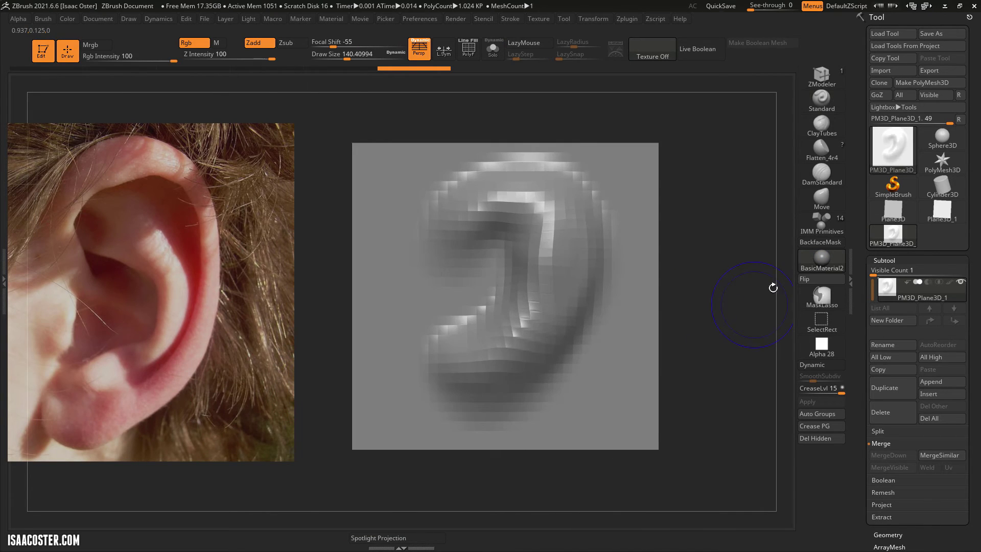
pyautogui.click(819, 260)
pyautogui.click(710, 137)
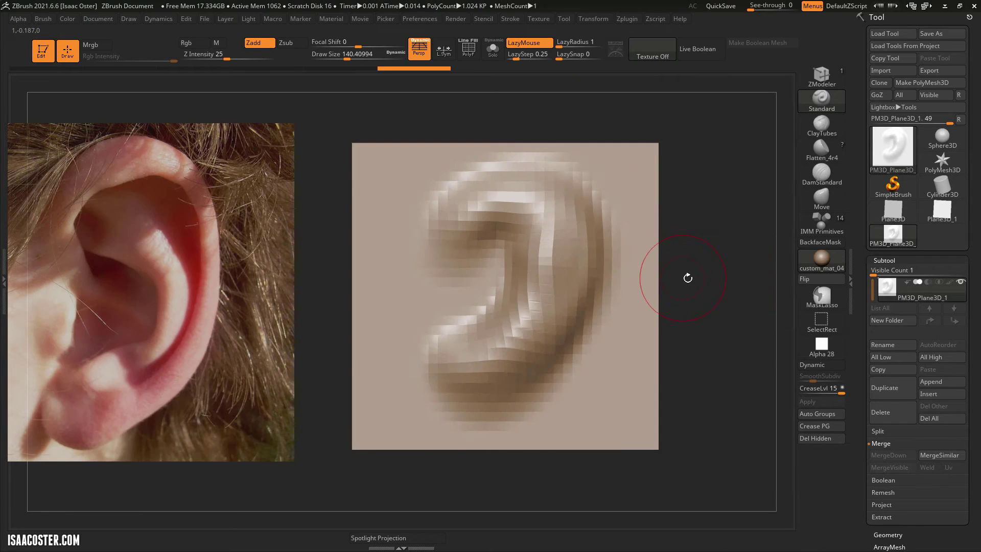
# Build up the ear's curved inner fold and deepen the groove along the outer rim with the Standard brush.
pyautogui.hotkey('ctrl', 'shift', 'z')
pyautogui.hotkey('ctrl', 'shift', 'z')
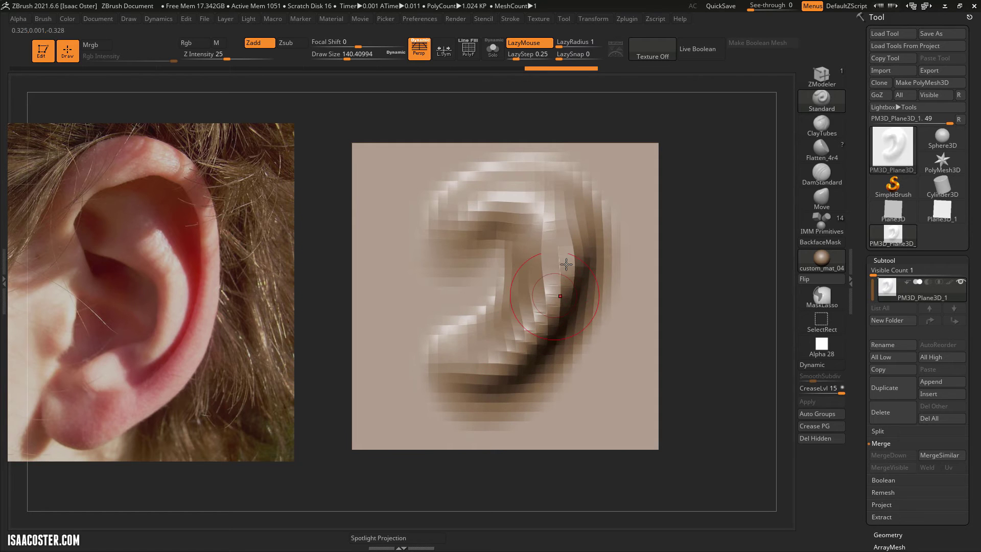
pyautogui.moveTo(719, 286)
pyautogui.mouseDown()
pyautogui.moveTo(710, 261)
pyautogui.moveTo(663, 260)
pyautogui.mouseUp()
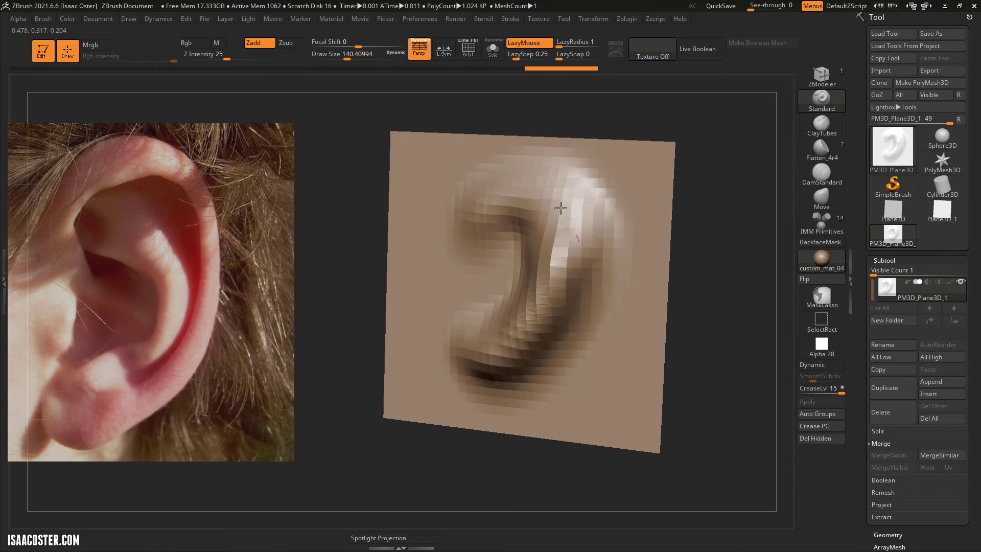
pyautogui.moveTo(560, 207)
pyautogui.mouseDown()
pyautogui.moveTo(510, 204)
pyautogui.moveTo(477, 216)
pyautogui.moveTo(549, 239)
pyautogui.moveTo(541, 331)
pyautogui.mouseUp()
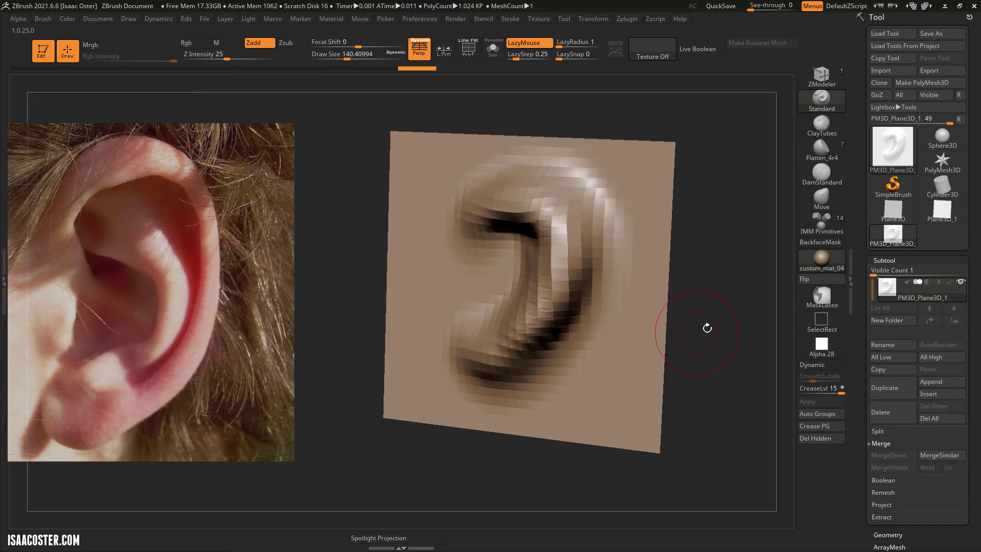
# Smooth the ear's inner fold and sculpt more volume into the fold and the lower end of the rim.
pyautogui.keyDown('shift'); pyautogui.moveTo(707, 328); pyautogui.dragTo(652, 344); pyautogui.keyUp('shift')
pyautogui.moveTo(511, 234)
pyautogui.mouseDown()
pyautogui.moveTo(521, 290)
pyautogui.moveTo(512, 238)
pyautogui.mouseUp()
pyautogui.moveTo(522, 233)
pyautogui.keyDown('shift'); pyautogui.mouseDown()
pyautogui.moveTo(508, 234)
pyautogui.moveTo(547, 274)
pyautogui.moveTo(555, 261)
pyautogui.moveTo(486, 327)
pyautogui.moveTo(515, 324)
pyautogui.mouseUp(); pyautogui.keyUp('shift')
pyautogui.moveTo(695, 333); pyautogui.dragTo(685, 332)
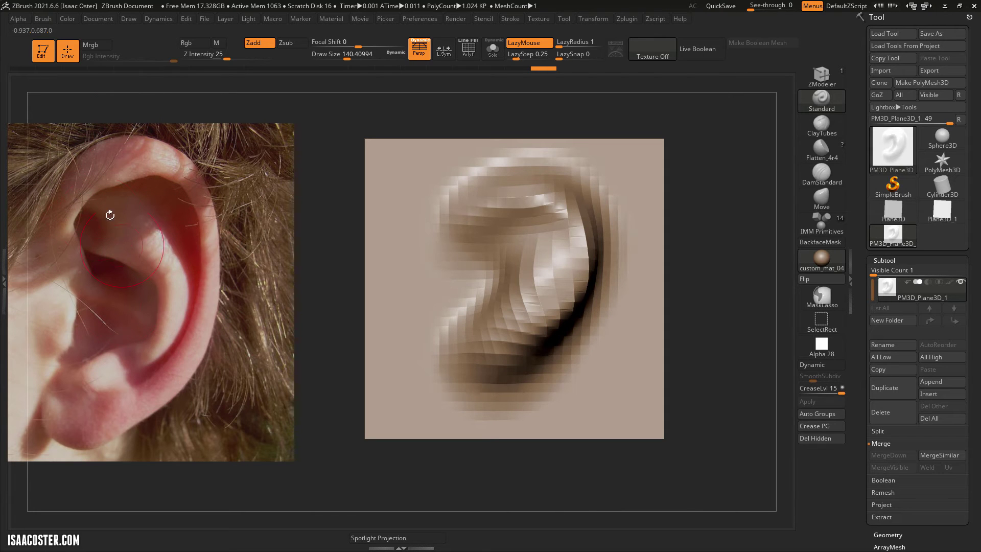
pyautogui.moveTo(477, 226)
pyautogui.mouseDown()
pyautogui.moveTo(534, 219)
pyautogui.moveTo(554, 258)
pyautogui.moveTo(541, 365)
pyautogui.moveTo(550, 376)
pyautogui.mouseUp()
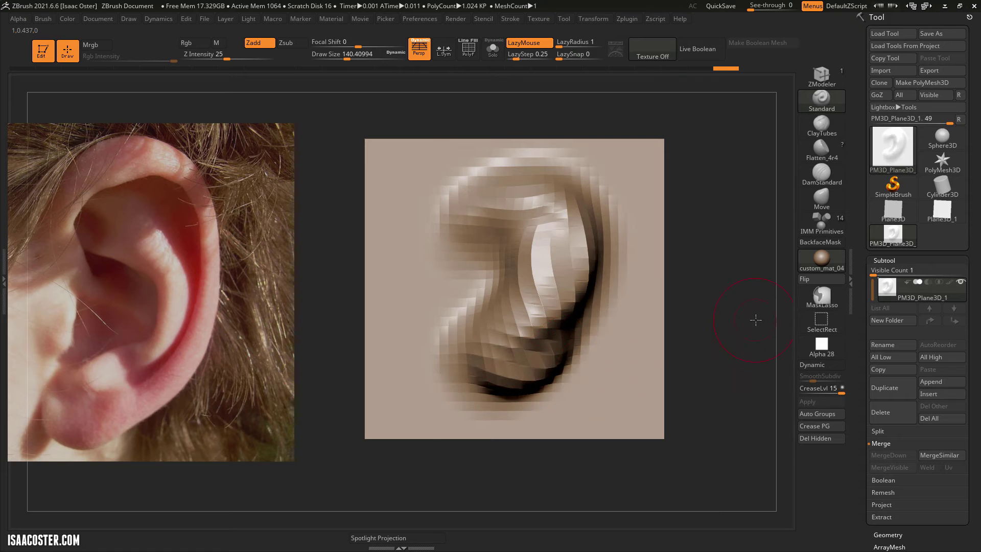
# Reshape the lower outer rim and the inner fold, and smooth the transition between them.
pyautogui.moveTo(755, 320)
pyautogui.keyDown('shift'); pyautogui.mouseDown()
pyautogui.moveTo(725, 356)
pyautogui.moveTo(702, 352)
pyautogui.mouseUp(); pyautogui.keyUp('shift')
pyautogui.moveTo(570, 335)
pyautogui.mouseDown()
pyautogui.moveTo(543, 371)
pyautogui.moveTo(582, 341)
pyautogui.moveTo(594, 294)
pyautogui.moveTo(580, 260)
pyautogui.moveTo(580, 327)
pyautogui.mouseUp()
pyautogui.moveTo(731, 291)
pyautogui.mouseDown()
pyautogui.moveTo(678, 297)
pyautogui.moveTo(668, 368)
pyautogui.mouseUp()
pyautogui.moveTo(515, 255)
pyautogui.mouseDown()
pyautogui.moveTo(566, 286)
pyautogui.moveTo(576, 232)
pyautogui.moveTo(562, 214)
pyautogui.mouseUp()
pyautogui.keyDown('shift'); pyautogui.moveTo(556, 291); pyautogui.dragTo(549, 322); pyautogui.keyUp('shift')
pyautogui.moveTo(718, 295); pyautogui.dragTo(705, 297)
pyautogui.keyDown('shift'); pyautogui.moveTo(566, 299); pyautogui.dragTo(554, 276); pyautogui.keyUp('shift')
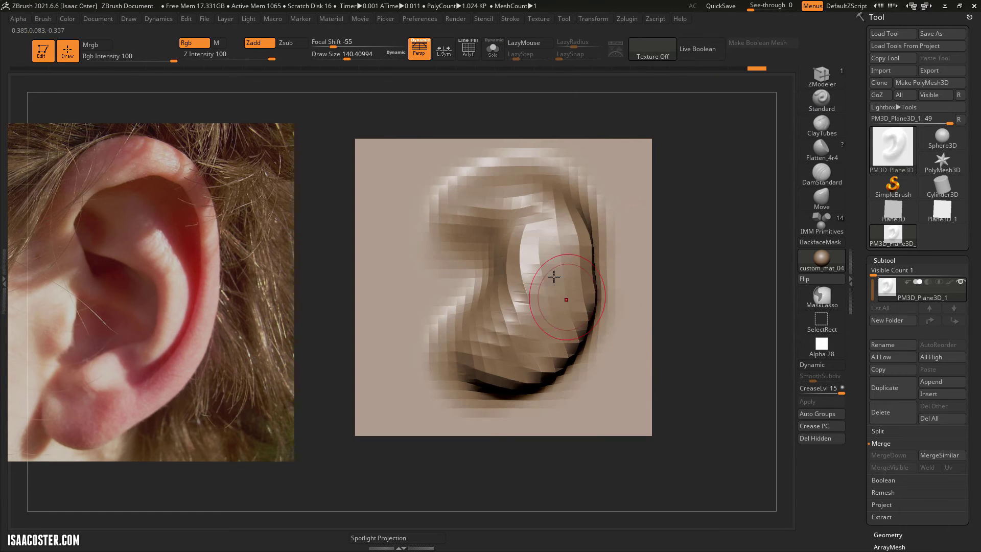
# Increase the draw size to about 228 and show the polygon wireframe on the ear mesh.
pyautogui.moveTo(691, 255)
pyautogui.mouseDown()
pyautogui.moveTo(657, 259)
pyautogui.moveTo(726, 300)
pyautogui.moveTo(718, 324)
pyautogui.moveTo(705, 323)
pyautogui.mouseUp()
pyautogui.press('s')
pyautogui.hotkey('shift', 'f')
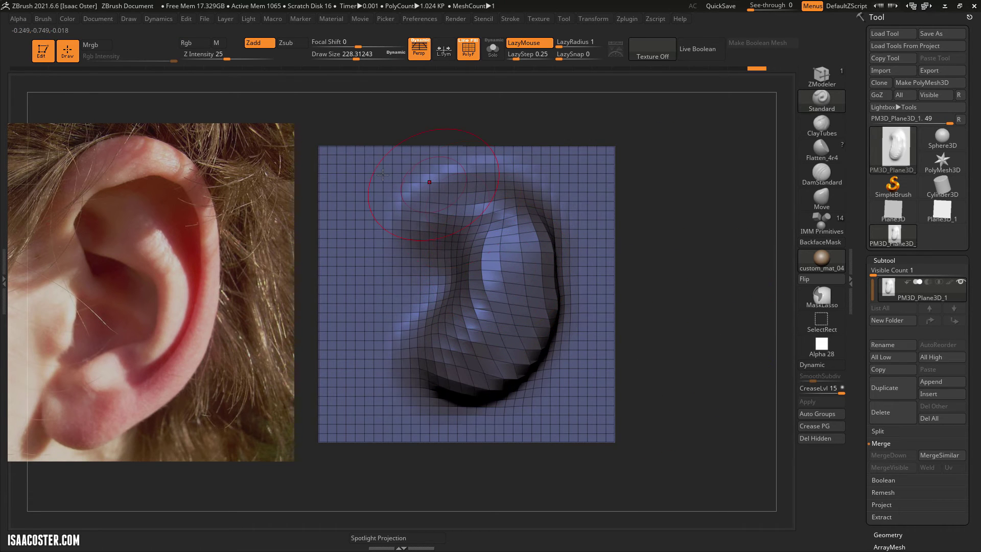
pyautogui.press('shift')
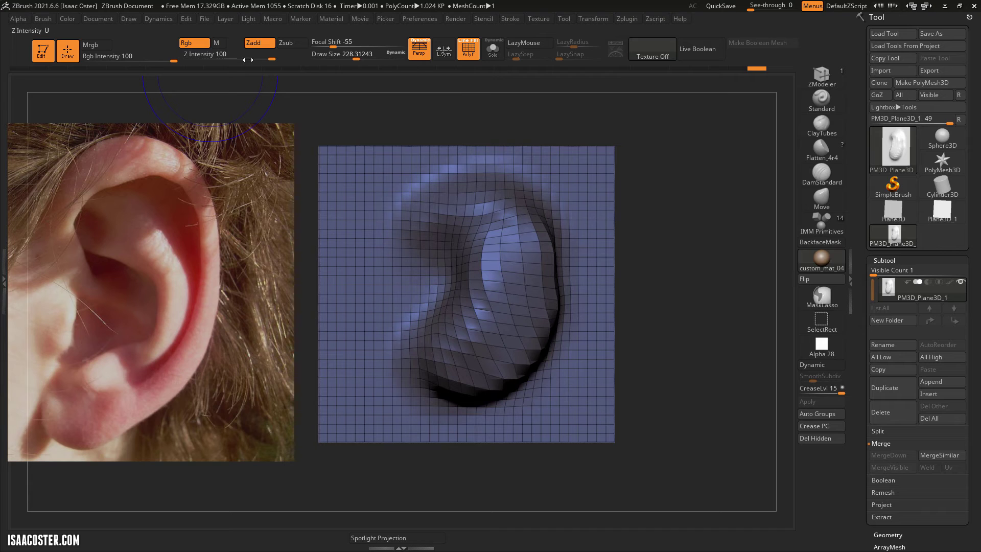
# Lower the Smooth brush's Z Intensity and return to the Standard brush.
pyautogui.moveTo(265, 56); pyautogui.dragTo(199, 56)
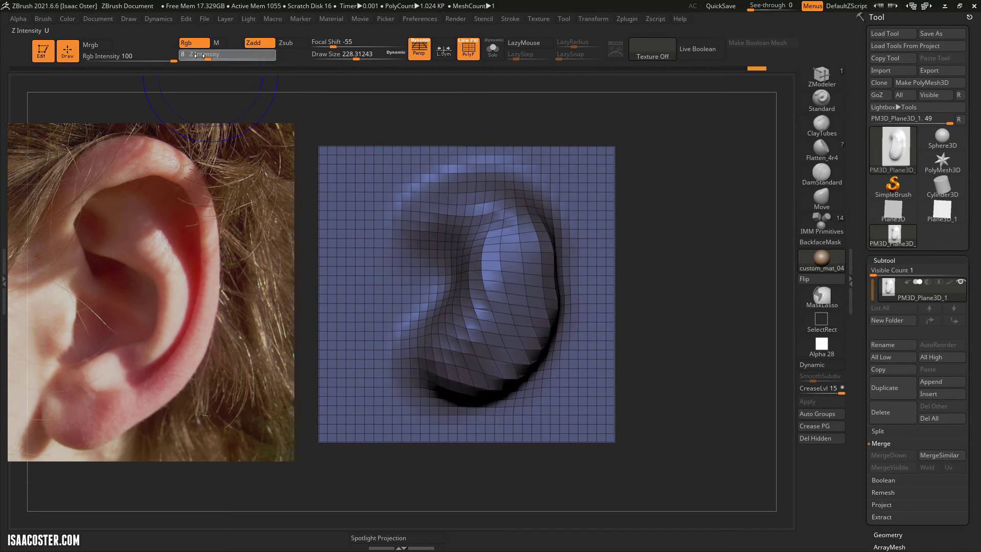
pyautogui.press('Return')
pyautogui.press('b')
pyautogui.press('s')
pyautogui.press('t')
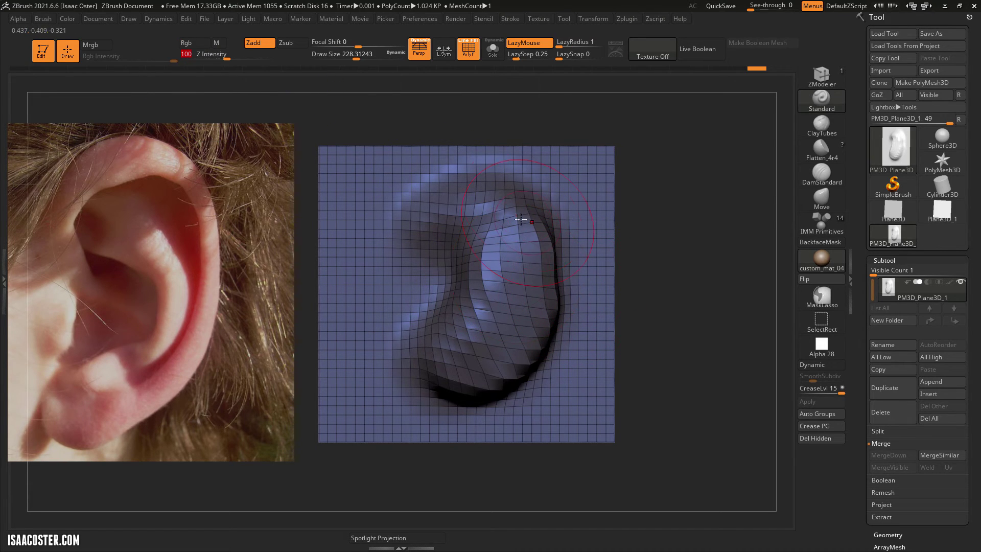
# Try smoothing the ear's inner fold and lower area, and undo the last two strokes.
pyautogui.moveTo(659, 267); pyautogui.dragTo(663, 262)
pyautogui.moveTo(519, 214)
pyautogui.keyDown('shift'); pyautogui.mouseDown()
pyautogui.moveTo(546, 283)
pyautogui.moveTo(453, 335)
pyautogui.mouseUp(); pyautogui.keyUp('shift')
pyautogui.moveTo(503, 230)
pyautogui.mouseDown()
pyautogui.moveTo(531, 294)
pyautogui.moveTo(510, 339)
pyautogui.mouseUp()
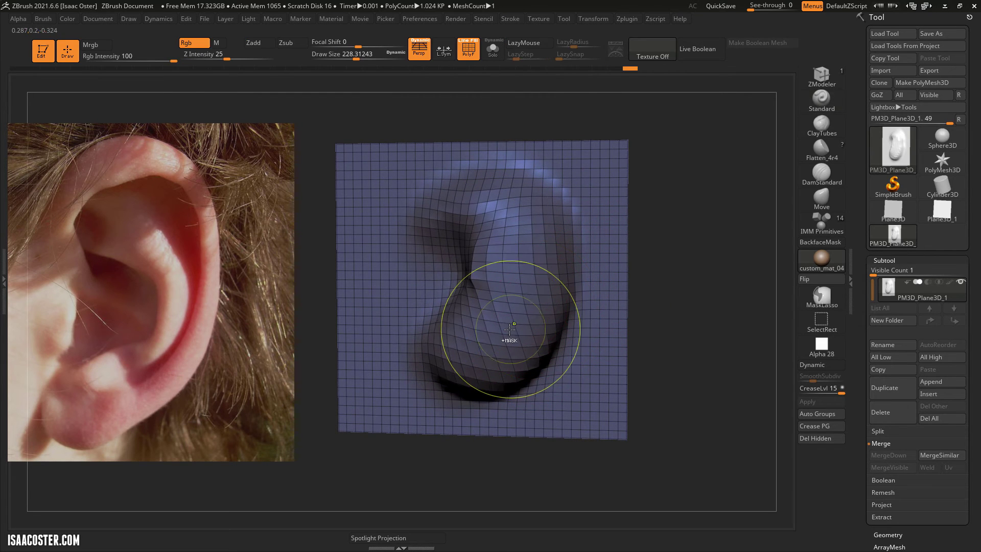
pyautogui.hotkey('ctrl', 'z')
pyautogui.hotkey('ctrl', 'z')
# Set the Smooth brush's Z Intensity to 13 and gently smooth the ear's inner fold and rim.
pyautogui.click(215, 55)
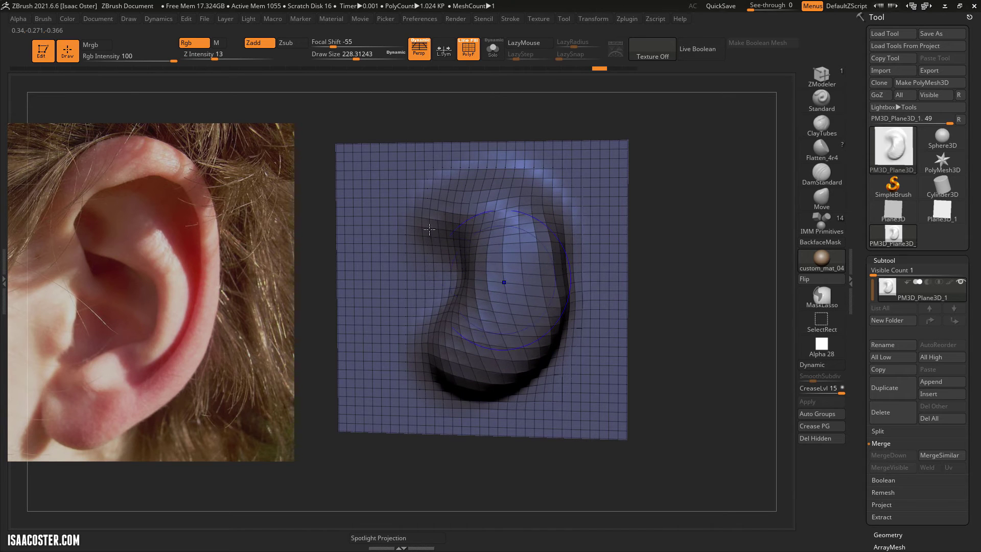
pyautogui.hotkey('ctrl', 'shift', 'z')
pyautogui.hotkey('ctrl', 'shift', 'z')
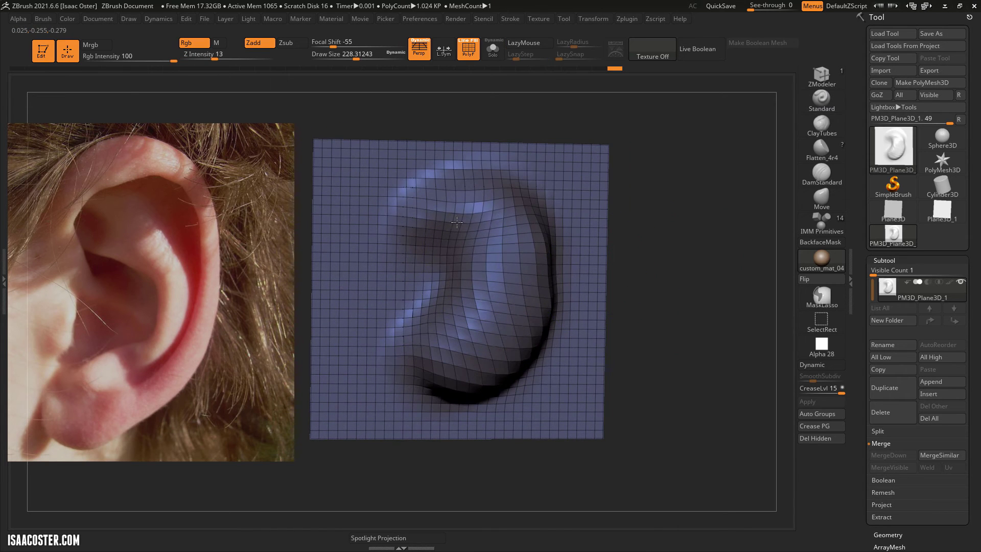
pyautogui.hotkey('ctrl', 'shift', 'z')
pyautogui.hotkey('ctrl', 'shift', 'z')
pyautogui.hotkey('ctrl', 'shift', 'z')
pyautogui.hotkey('ctrl', 'shift', 'z')
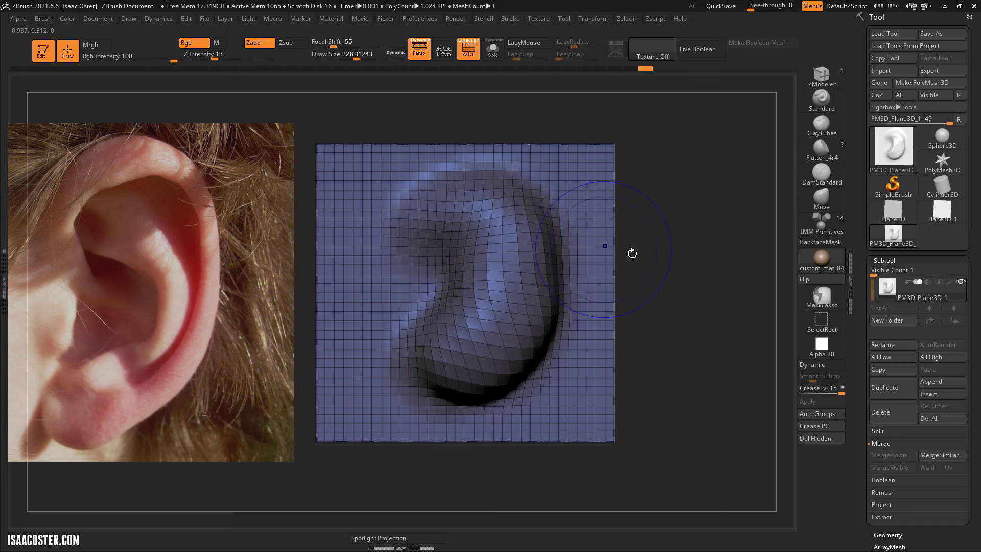
# Hide the polygon wireframe and continue smoothing the ear's folds and lower bulge.
pyautogui.hotkey('ctrl', 'shift', 'z')
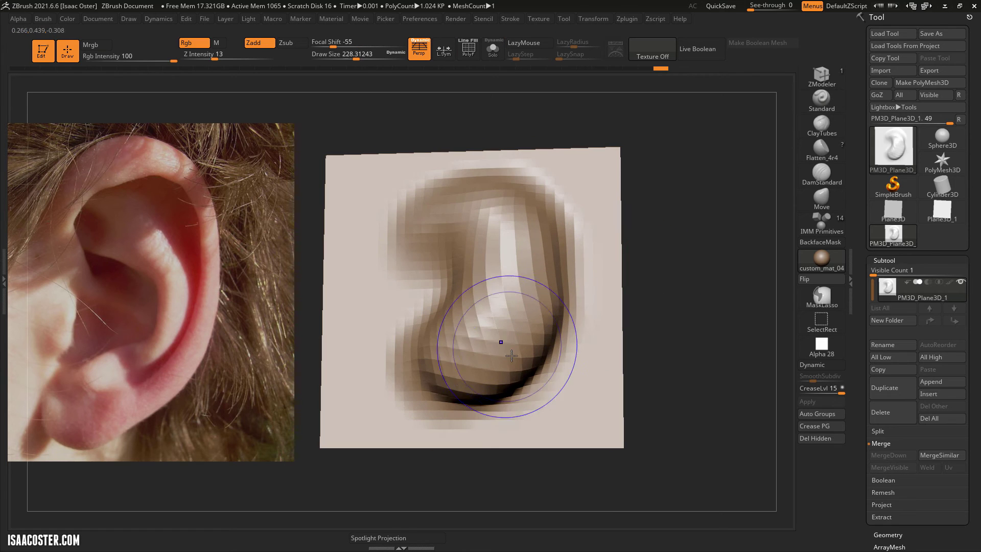
pyautogui.hotkey('ctrl', 'shift', 'z')
pyautogui.hotkey('ctrl', 'shift', 'z')
pyautogui.hotkey('ctrl', 'shift', 'z')
pyautogui.hotkey('ctrl', 'shift', 'z')
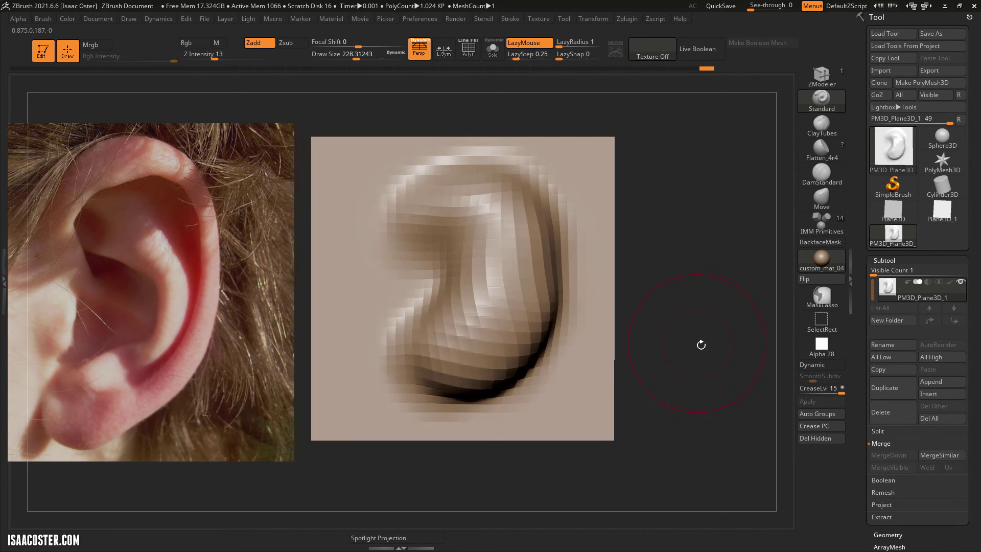
pyautogui.hotkey('ctrl', 'shift', 'z')
pyautogui.hotkey('ctrl', 'shift', 'z')
pyautogui.hotkey('ctrl', 'shift', 'z')
pyautogui.hotkey('ctrl', 'shift', 'z')
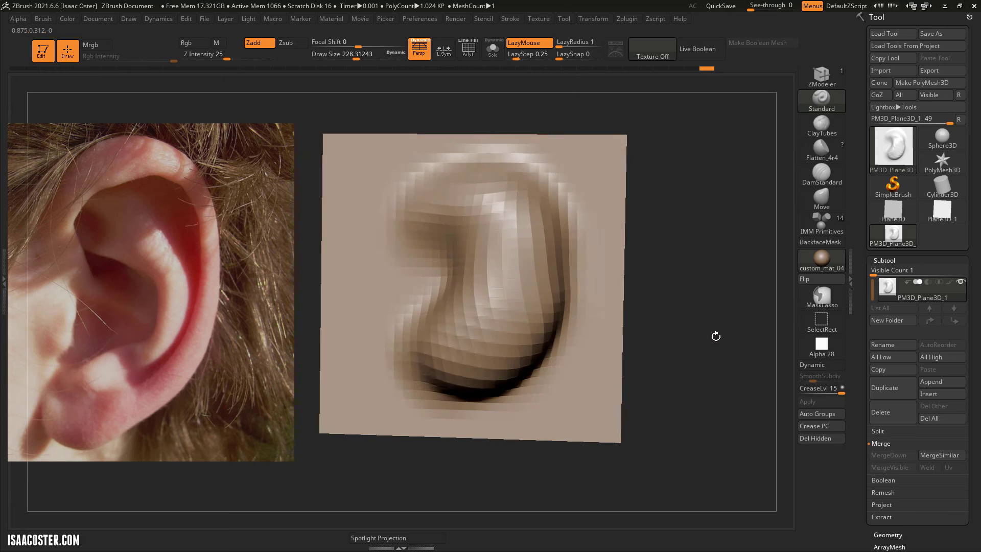
# Switch to the ClayTubes brush, carve the recess below the upper rim, and fill in the lower inner area.
pyautogui.moveTo(694, 377); pyautogui.dragTo(781, 169)
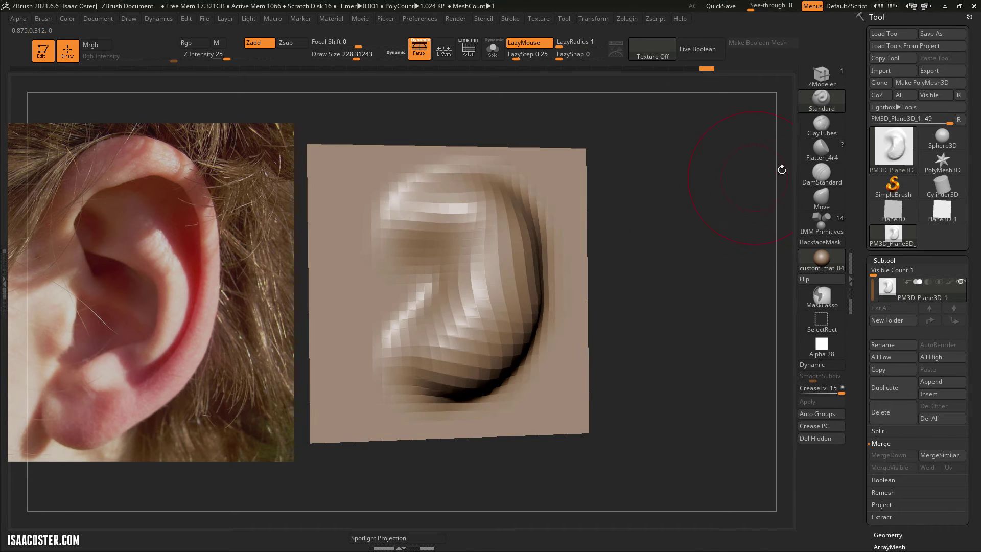
pyautogui.click(826, 135)
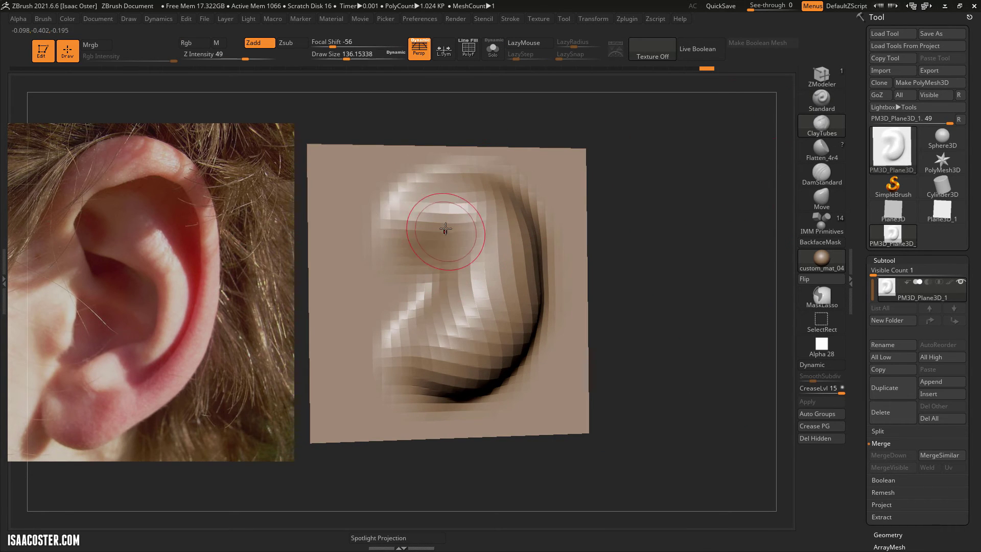
pyautogui.moveTo(455, 220)
pyautogui.mouseDown()
pyautogui.moveTo(405, 217)
pyautogui.moveTo(457, 264)
pyautogui.mouseUp()
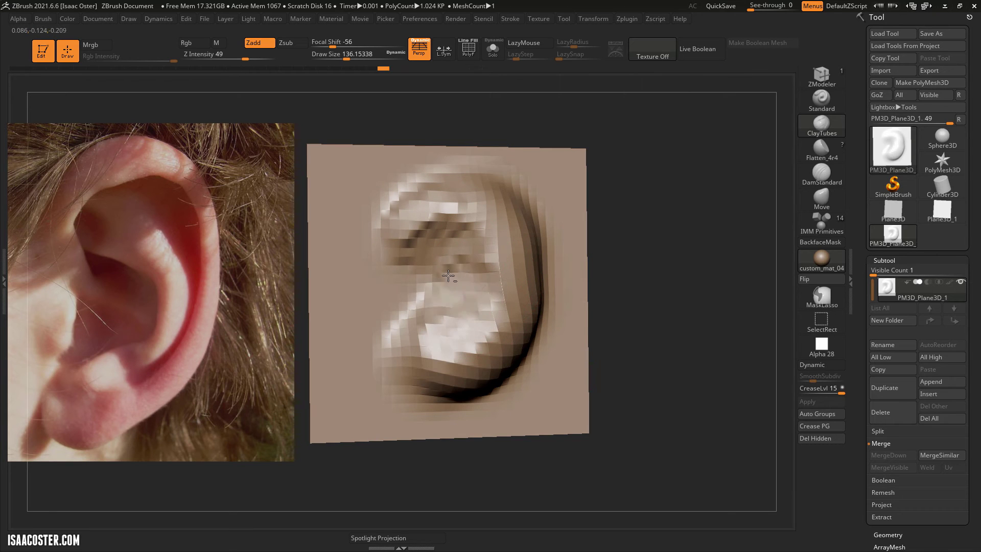
pyautogui.moveTo(635, 257)
pyautogui.mouseDown()
pyautogui.moveTo(512, 275)
pyautogui.moveTo(486, 306)
pyautogui.moveTo(477, 204)
pyautogui.mouseUp()
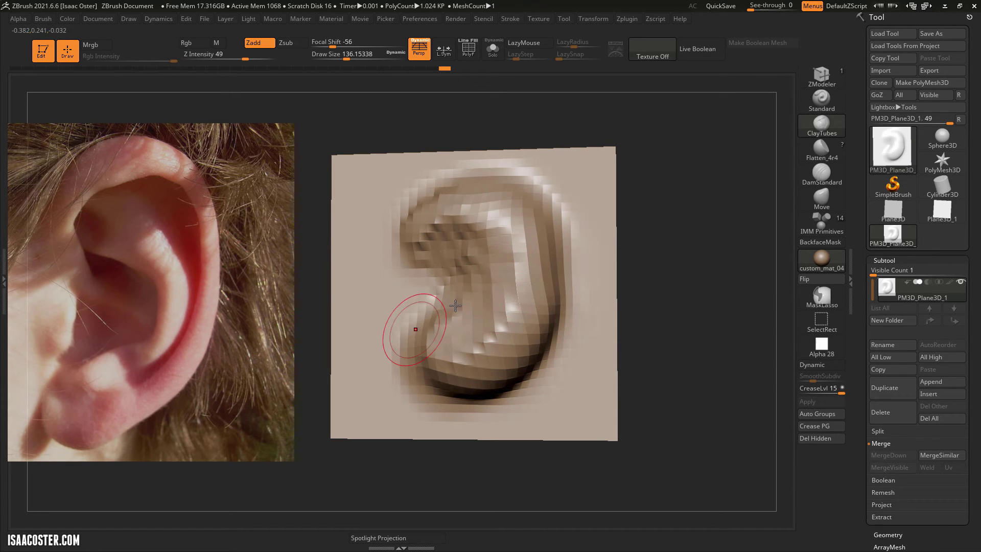
# Set the Smooth brush's Z Intensity to 39 and refine the ear's inner bowl and lower front ridge with ClayTubes.
pyautogui.press('shift')
pyautogui.keyDown('shift'); pyautogui.moveTo(212, 55); pyautogui.dragTo(232, 55); pyautogui.keyUp('shift')
pyautogui.moveTo(671, 267); pyautogui.dragTo(861, 263)
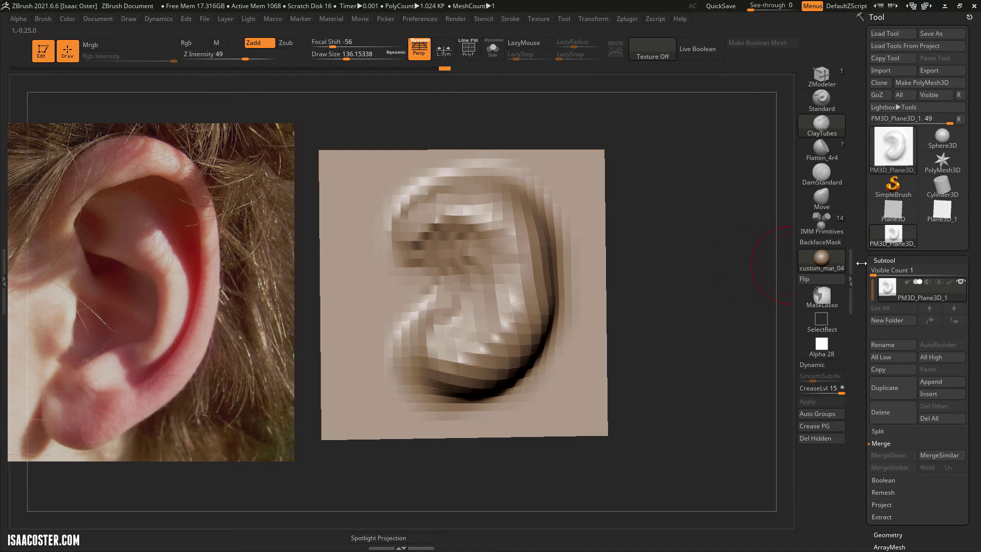
pyautogui.moveTo(695, 243); pyautogui.dragTo(725, 291)
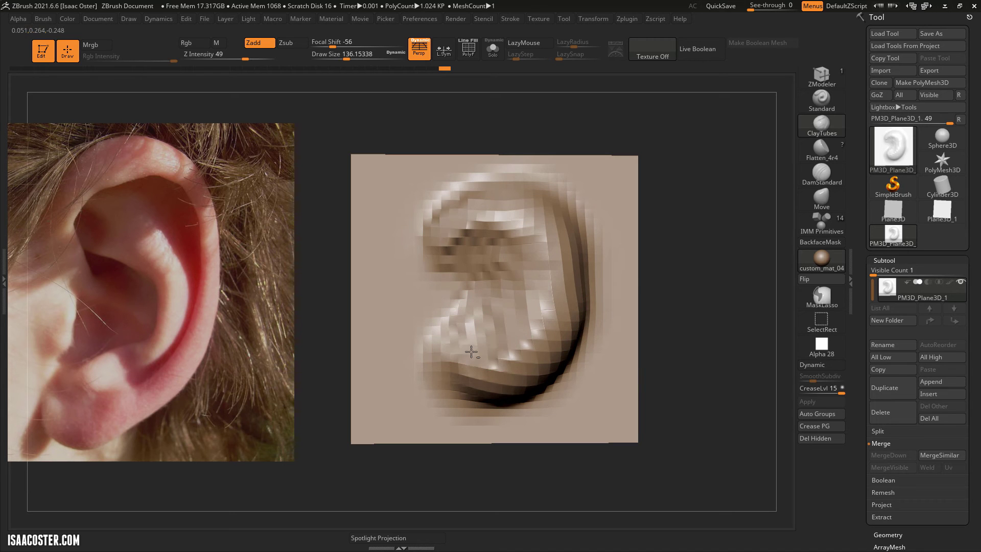
pyautogui.moveTo(690, 317)
pyautogui.mouseDown()
pyautogui.moveTo(661, 321)
pyautogui.moveTo(691, 307)
pyautogui.mouseUp()
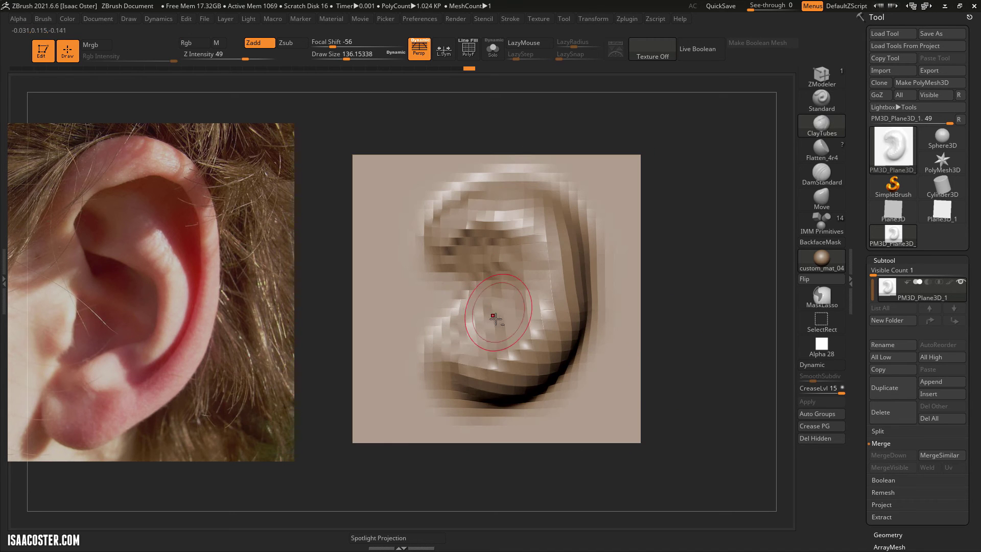
pyautogui.moveTo(592, 289)
pyautogui.mouseDown()
pyautogui.moveTo(696, 281)
pyautogui.moveTo(661, 283)
pyautogui.moveTo(672, 324)
pyautogui.mouseUp()
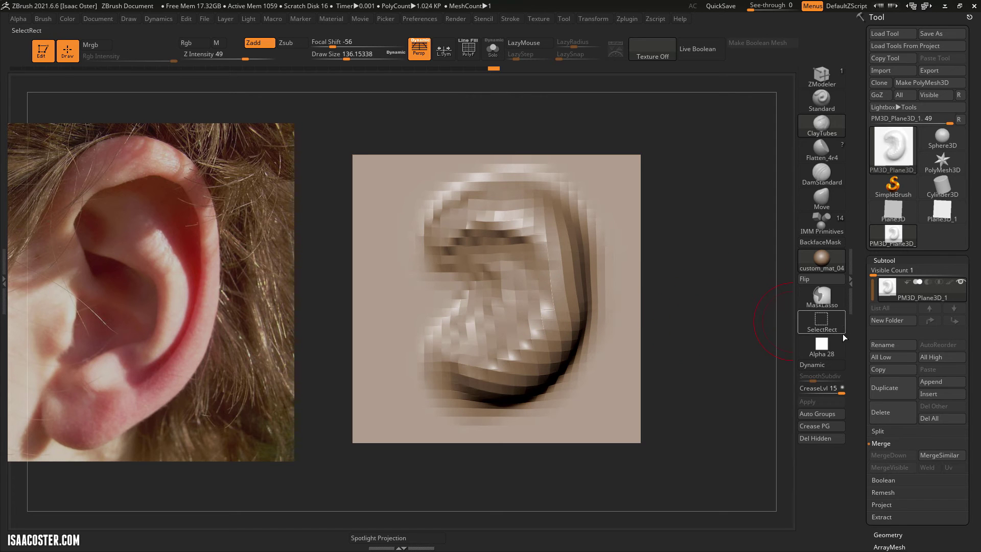
# Subdivide the ear mesh once to reach subdivision level 2.
pyautogui.moveTo(861, 322); pyautogui.dragTo(858, 225)
pyautogui.click(887, 277)
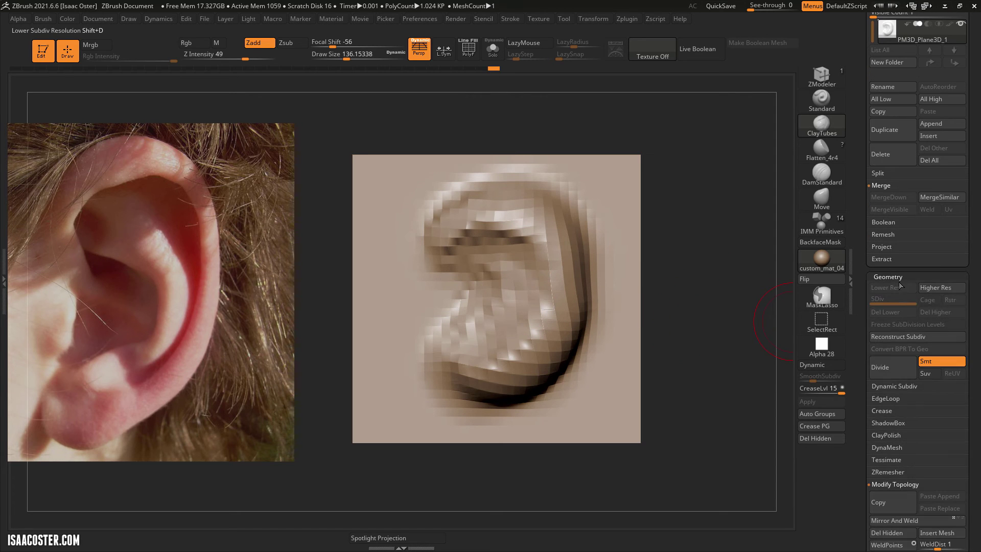
pyautogui.click(895, 366)
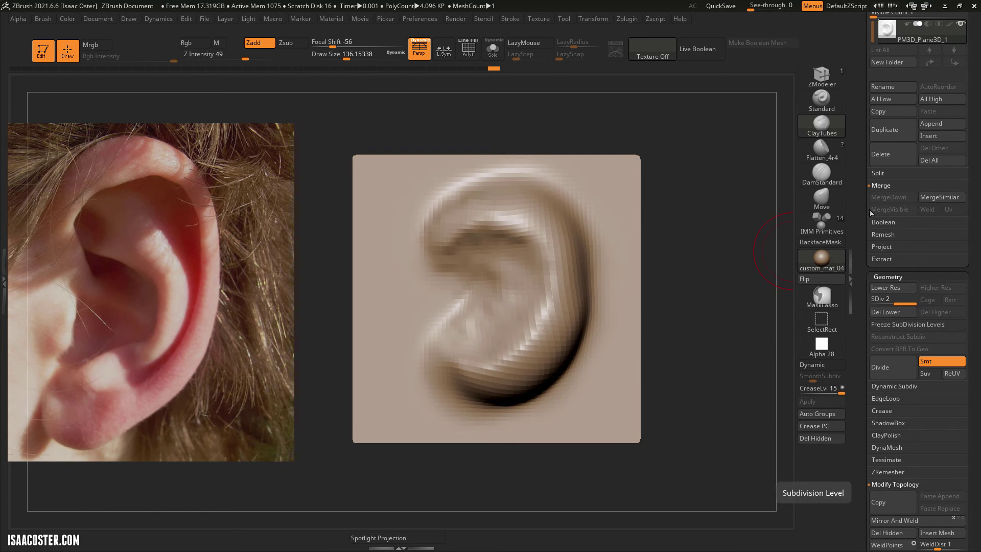
# Check the subdivided ear mesh's polygon count and its wireframe density.
pyautogui.moveTo(857, 185); pyautogui.dragTo(860, 241)
pyautogui.moveTo(886, 243)
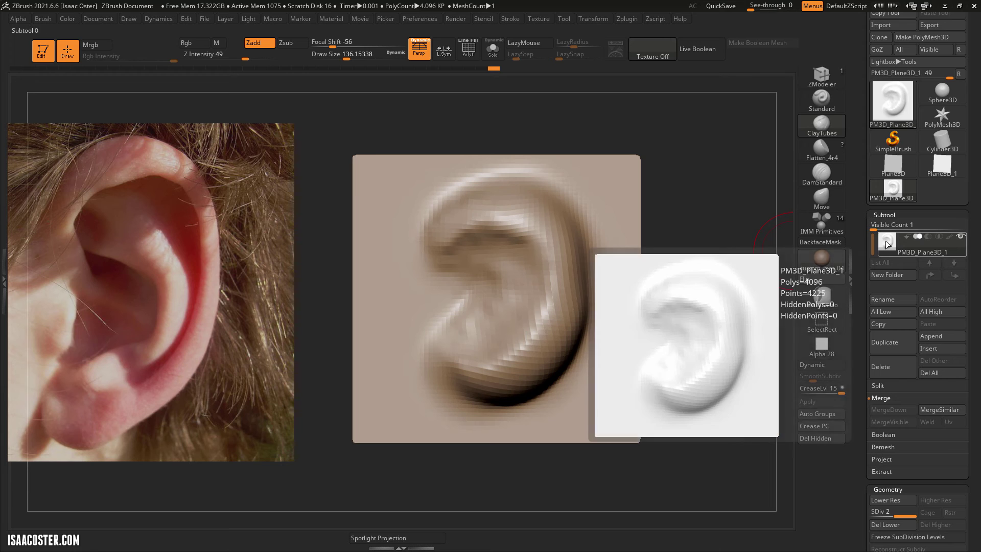
pyautogui.moveTo(692, 247); pyautogui.dragTo(805, 276)
pyautogui.hotkey('shift', 'f')
pyautogui.hotkey('shift', 'f')
pyautogui.moveTo(856, 337); pyautogui.dragTo(858, 244)
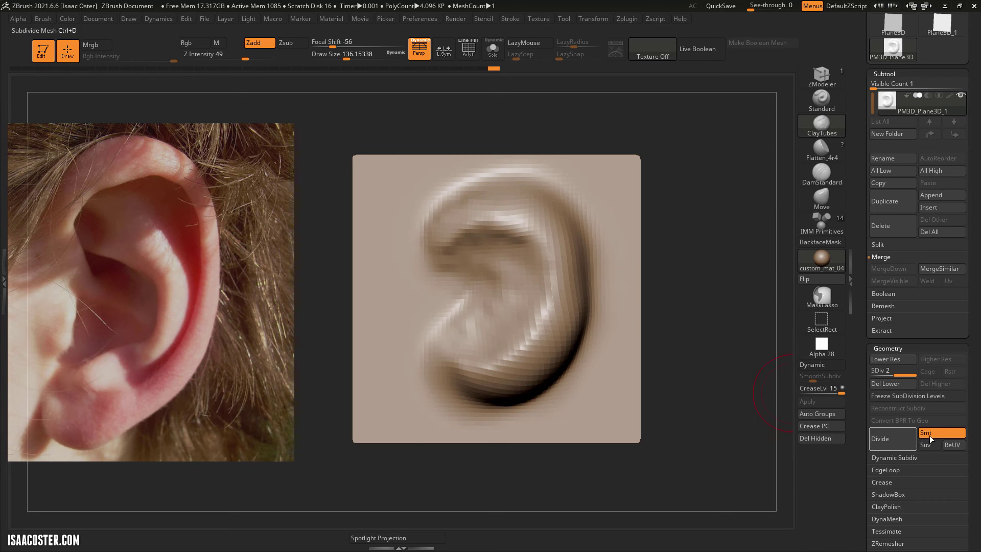
# Define the upper rim's curl and the groove inside the outer rim with ClayTubes, reducing the draw size to about 120.
pyautogui.moveTo(720, 343); pyautogui.dragTo(756, 330)
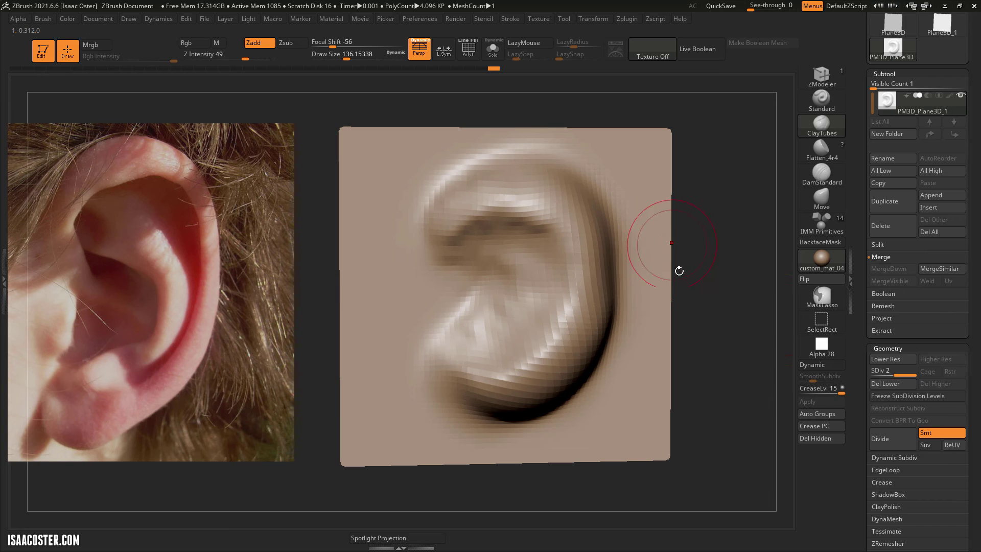
pyautogui.moveTo(679, 271)
pyautogui.mouseDown()
pyautogui.moveTo(686, 247)
pyautogui.moveTo(721, 264)
pyautogui.mouseUp()
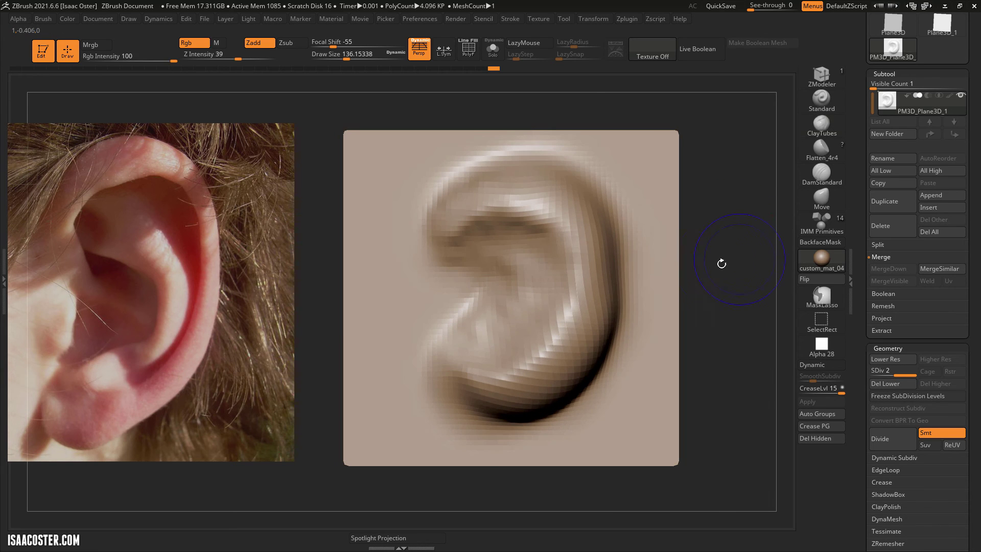
pyautogui.click(826, 117)
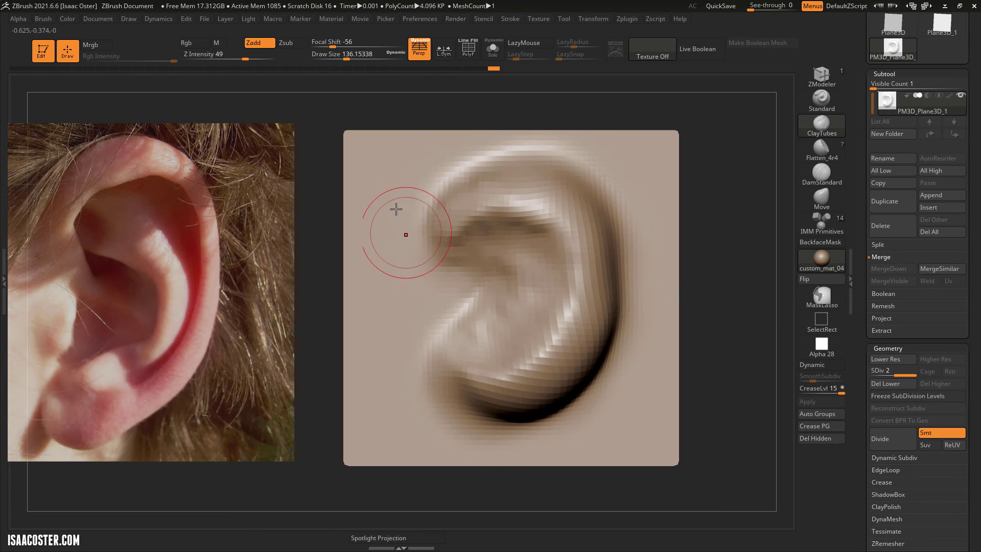
pyautogui.moveTo(396, 209)
pyautogui.mouseDown()
pyautogui.moveTo(444, 221)
pyautogui.moveTo(453, 262)
pyautogui.moveTo(532, 184)
pyautogui.moveTo(569, 216)
pyautogui.mouseUp()
pyautogui.moveTo(513, 184)
pyautogui.mouseDown()
pyautogui.moveTo(567, 205)
pyautogui.moveTo(587, 268)
pyautogui.mouseUp()
pyautogui.moveTo(567, 207)
pyautogui.mouseDown()
pyautogui.moveTo(584, 223)
pyautogui.moveTo(587, 291)
pyautogui.moveTo(520, 261)
pyautogui.mouseUp()
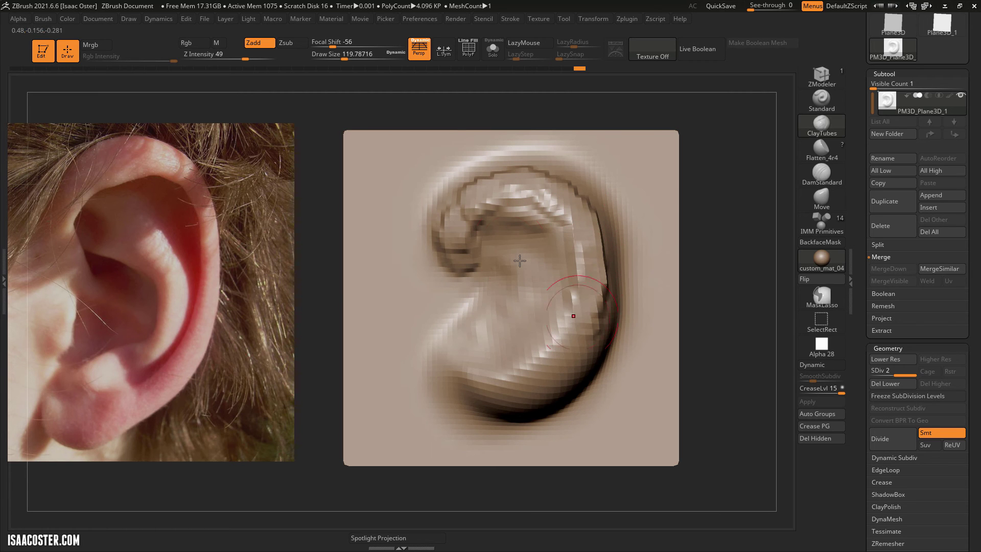
# Lower the ClayTubes Z Intensity to 34 and inspect the ear relief from the side.
pyautogui.moveTo(246, 54); pyautogui.dragTo(235, 54)
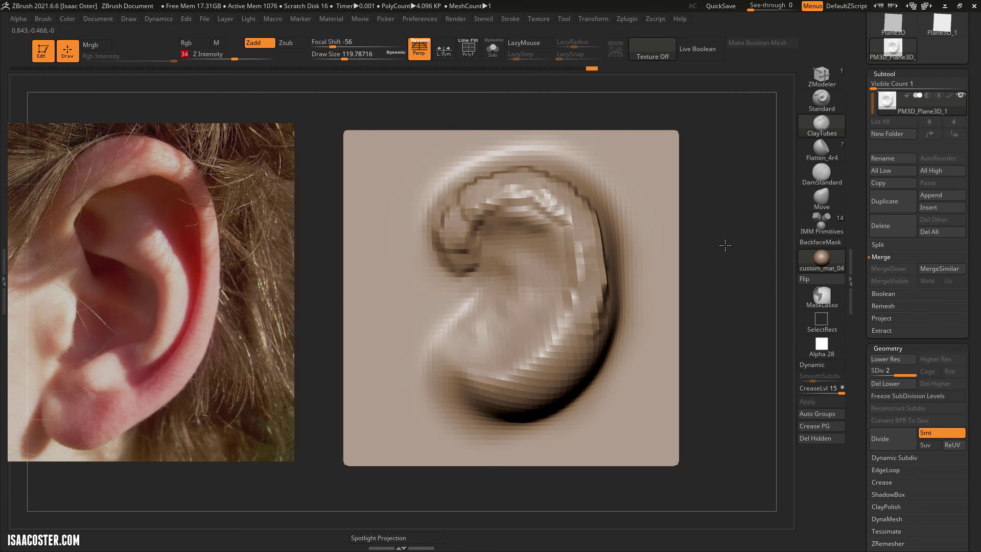
pyautogui.moveTo(724, 243); pyautogui.dragTo(691, 243)
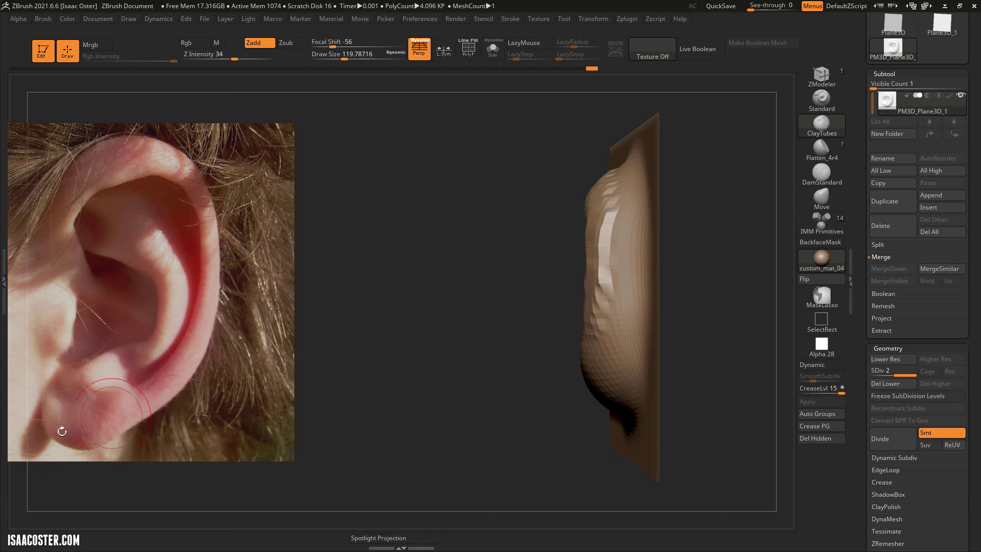
# Reshape the ear's side profile with the Move brush at a draw size of about 228, adjusting the upper rim and tucking in the lobe.
pyautogui.click(831, 198)
pyautogui.press('s')
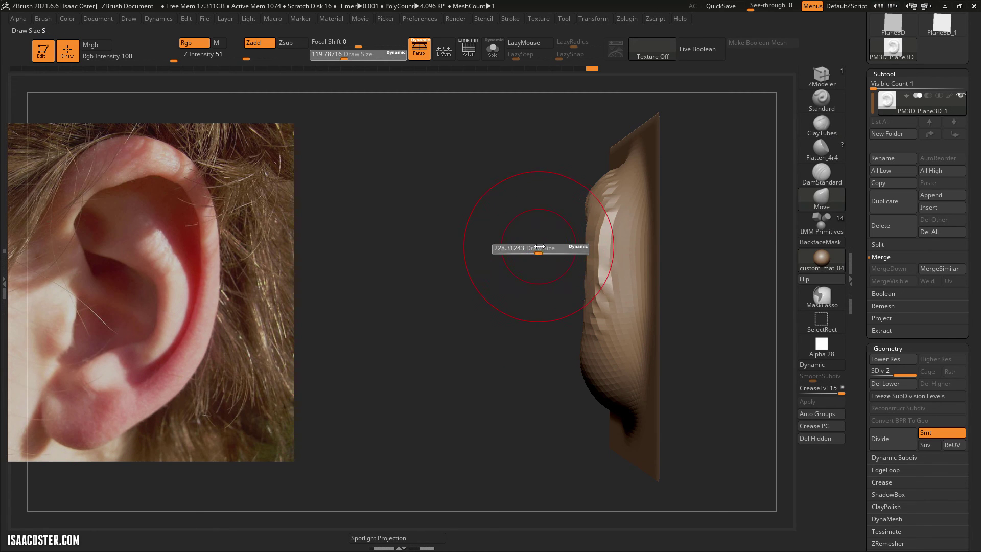
pyautogui.moveTo(590, 209); pyautogui.dragTo(583, 207)
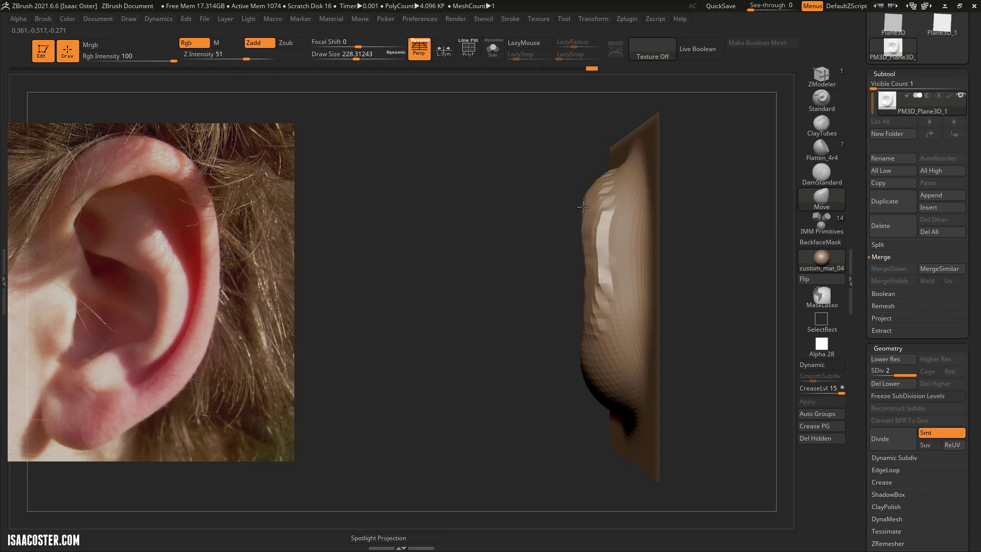
pyautogui.moveTo(586, 292); pyautogui.dragTo(586, 285)
pyautogui.moveTo(592, 370); pyautogui.dragTo(601, 374)
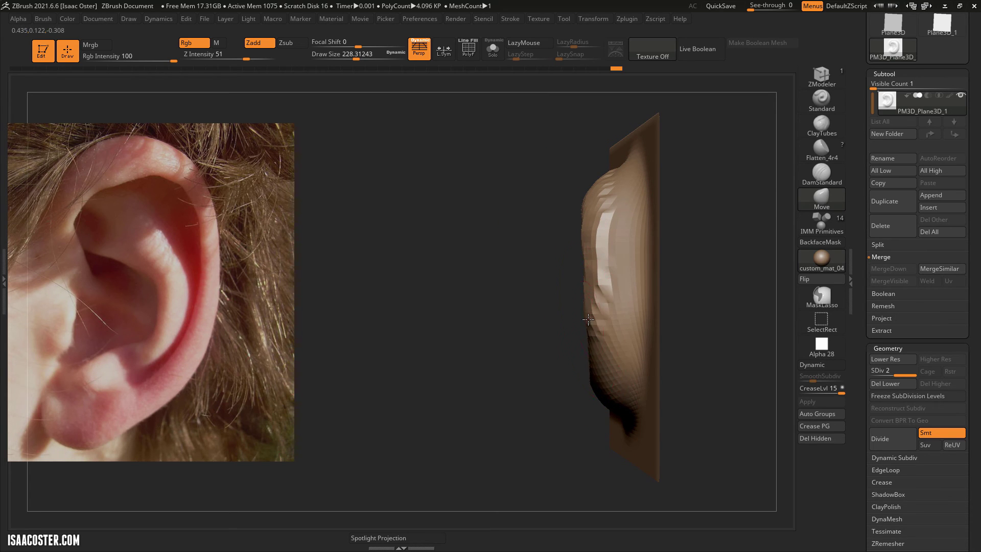
pyautogui.moveTo(588, 319); pyautogui.dragTo(588, 327)
pyautogui.moveTo(556, 381)
pyautogui.mouseDown()
pyautogui.moveTo(605, 374)
pyautogui.moveTo(557, 371)
pyautogui.moveTo(592, 360)
pyautogui.mouseUp()
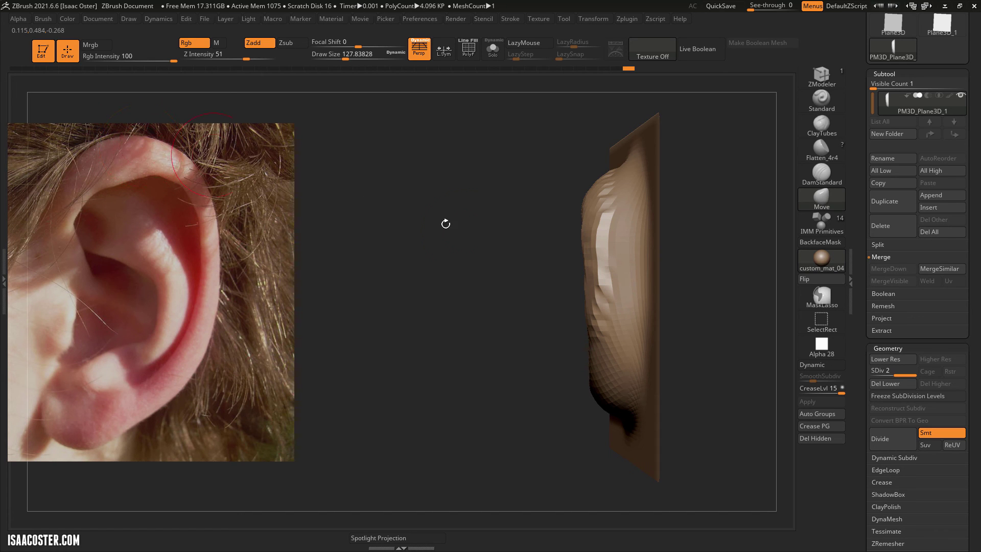
# From the front, carve the concha hollow, the inner folds and the lobe's lower edge with ClayTubes at a draw size of about 94.
pyautogui.moveTo(505, 300); pyautogui.dragTo(801, 277)
pyautogui.keyDown('shift'); pyautogui.moveTo(763, 184); pyautogui.dragTo(710, 186); pyautogui.keyUp('shift')
pyautogui.click(828, 121)
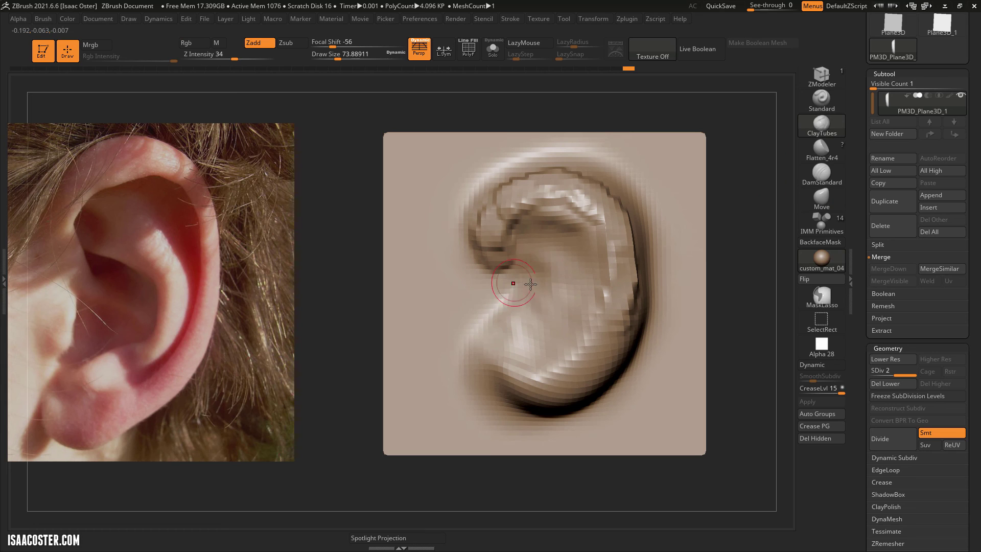
pyautogui.moveTo(551, 295)
pyautogui.mouseDown()
pyautogui.moveTo(529, 313)
pyautogui.moveTo(516, 302)
pyautogui.moveTo(557, 312)
pyautogui.moveTo(553, 286)
pyautogui.moveTo(533, 298)
pyautogui.mouseUp()
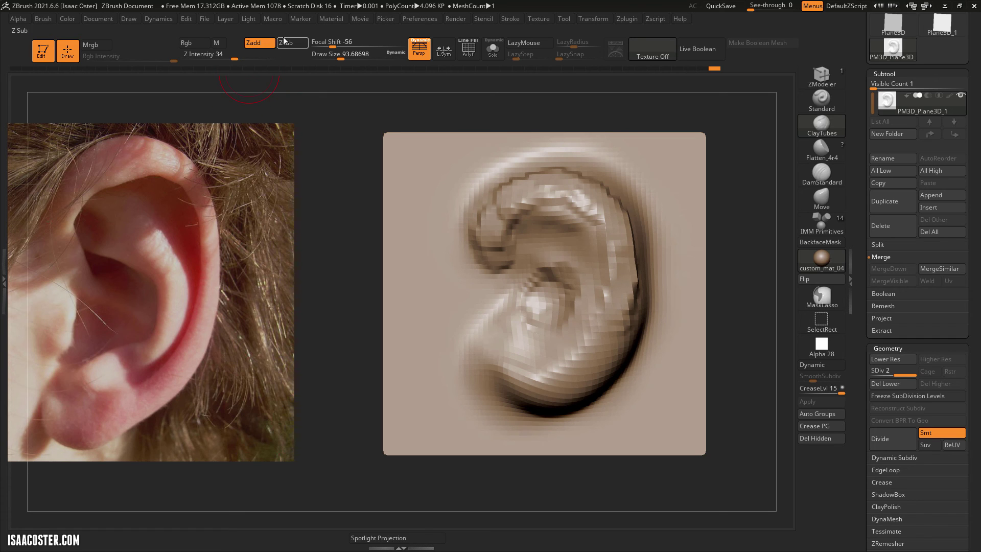
pyautogui.moveTo(587, 262)
pyautogui.mouseDown()
pyautogui.moveTo(532, 275)
pyautogui.moveTo(526, 256)
pyautogui.moveTo(570, 217)
pyautogui.moveTo(547, 225)
pyautogui.moveTo(577, 240)
pyautogui.moveTo(552, 235)
pyautogui.moveTo(567, 306)
pyautogui.moveTo(562, 332)
pyautogui.moveTo(549, 327)
pyautogui.moveTo(562, 317)
pyautogui.moveTo(526, 332)
pyautogui.moveTo(538, 342)
pyautogui.mouseUp()
pyautogui.moveTo(520, 399)
pyautogui.mouseDown()
pyautogui.moveTo(578, 414)
pyautogui.moveTo(613, 378)
pyautogui.mouseUp()
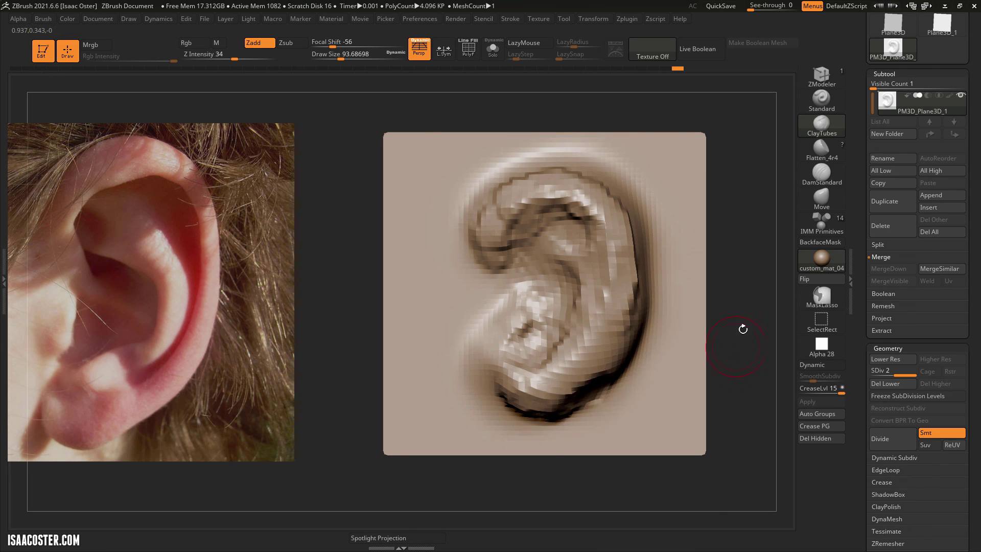
# Build up the lower outer rim where it runs into the earlobe with ClayTubes from an angled view.
pyautogui.moveTo(742, 328)
pyautogui.mouseDown()
pyautogui.moveTo(734, 290)
pyautogui.moveTo(720, 292)
pyautogui.mouseUp()
pyautogui.moveTo(604, 393)
pyautogui.mouseDown()
pyautogui.moveTo(625, 382)
pyautogui.moveTo(591, 393)
pyautogui.mouseUp()
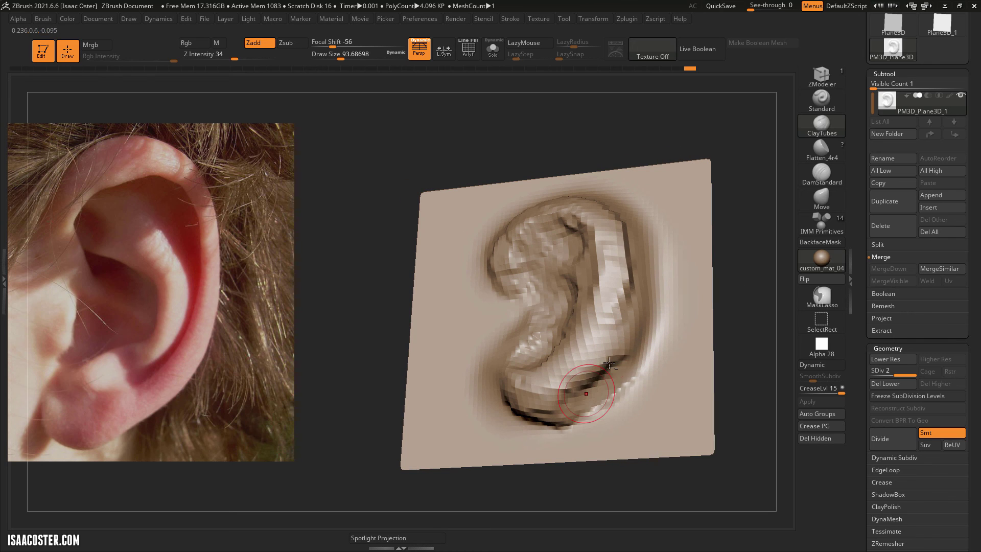
pyautogui.moveTo(614, 356); pyautogui.dragTo(573, 384)
pyautogui.moveTo(725, 290)
pyautogui.keyDown('shift'); pyautogui.mouseDown()
pyautogui.moveTo(753, 322)
pyautogui.moveTo(740, 326)
pyautogui.mouseUp(); pyautogui.keyUp('shift')
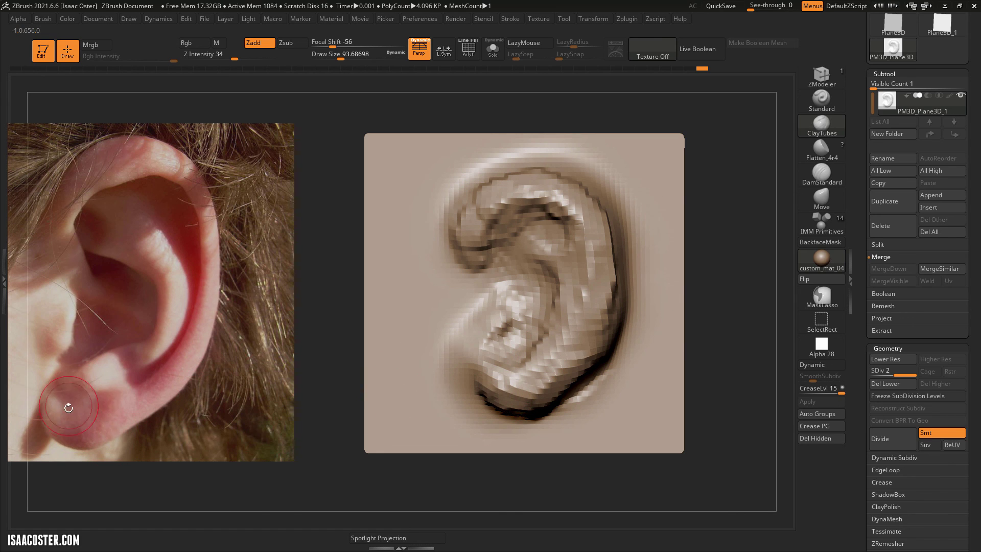
# Build up the front of the earlobe and the crease above it with ClayTubes, undoing the stray stroke on the flat plane.
pyautogui.moveTo(472, 392); pyautogui.dragTo(498, 393)
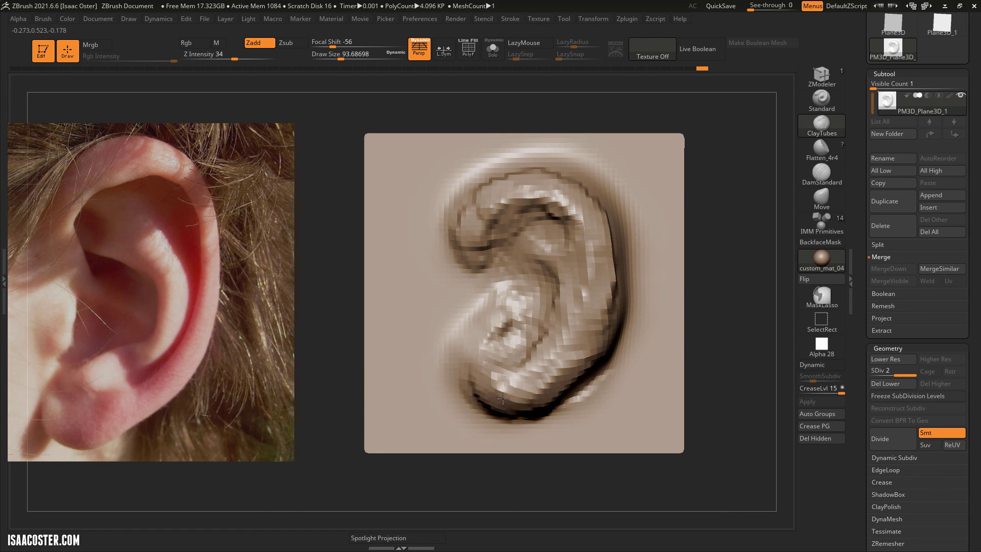
pyautogui.moveTo(332, 390); pyautogui.dragTo(493, 389)
pyautogui.moveTo(493, 389)
pyautogui.mouseDown(button='right')
pyautogui.moveTo(359, 408)
pyautogui.moveTo(453, 281)
pyautogui.mouseUp(button='right')
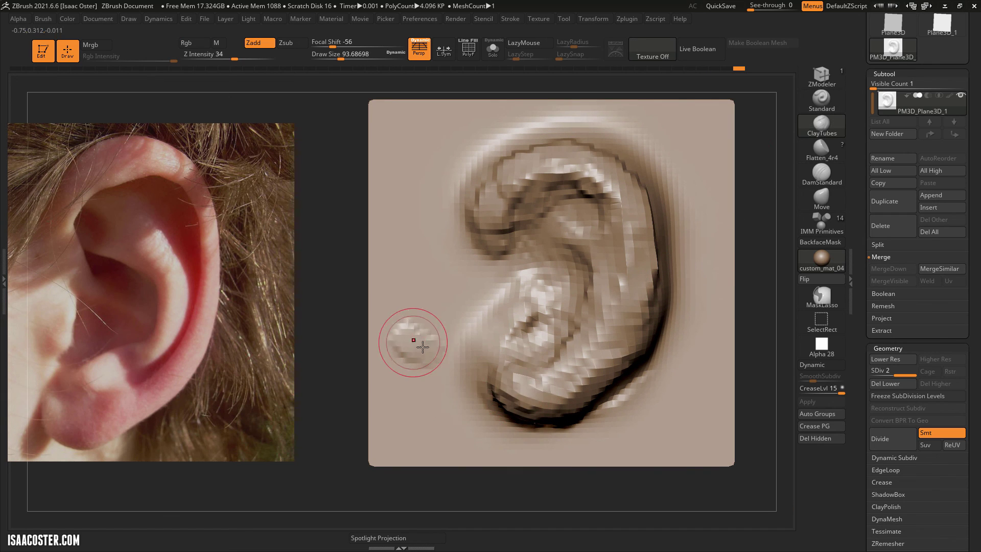
pyautogui.hotkey('ctrl', 'z')
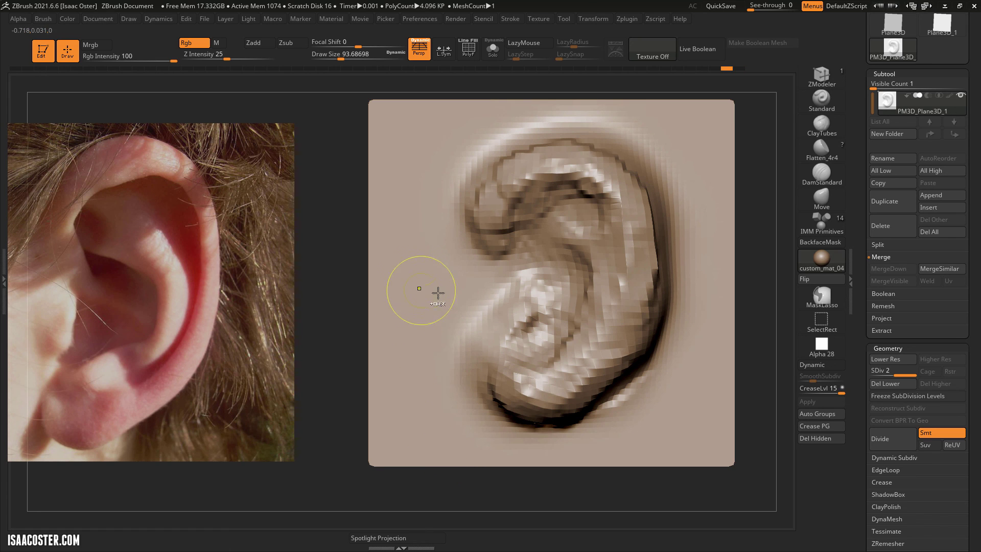
pyautogui.moveTo(487, 373)
pyautogui.mouseDown()
pyautogui.moveTo(514, 414)
pyautogui.moveTo(526, 391)
pyautogui.moveTo(502, 401)
pyautogui.moveTo(516, 376)
pyautogui.moveTo(536, 352)
pyautogui.moveTo(549, 373)
pyautogui.moveTo(569, 349)
pyautogui.mouseUp()
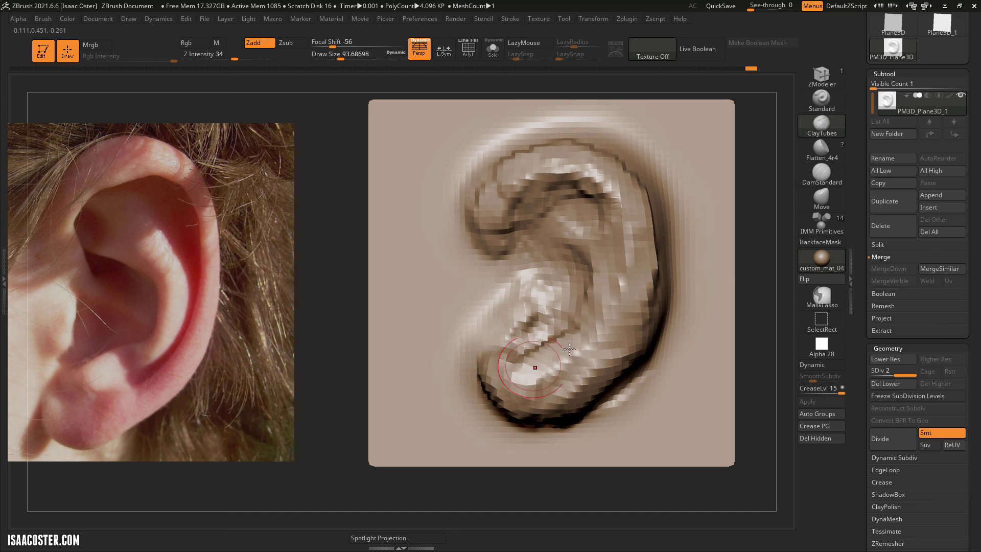
pyautogui.keyDown('alt'); pyautogui.moveTo(340, 315); pyautogui.dragTo(418, 287); pyautogui.keyUp('alt')
# Adjust the proportions of the upper rim, inner folds, concha and earlobe with the Move brush, enlarging the draw size to about 257.
pyautogui.click(821, 198)
pyautogui.press('s')
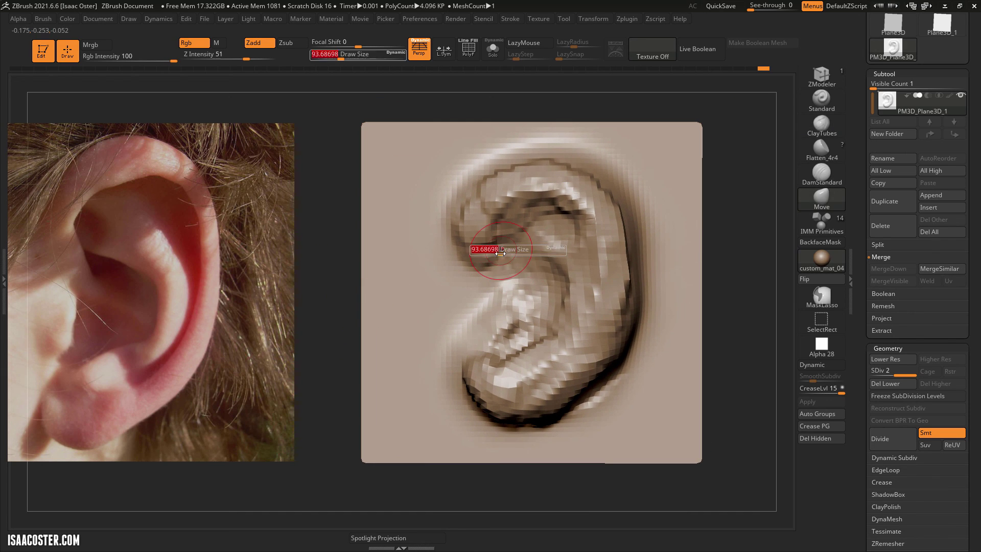
pyautogui.moveTo(490, 253)
pyautogui.mouseDown()
pyautogui.moveTo(545, 255)
pyautogui.moveTo(570, 234)
pyautogui.mouseUp()
pyautogui.moveTo(576, 228); pyautogui.dragTo(589, 225)
pyautogui.press('s')
pyautogui.moveTo(591, 368); pyautogui.dragTo(581, 370)
pyautogui.moveTo(521, 360); pyautogui.dragTo(526, 367)
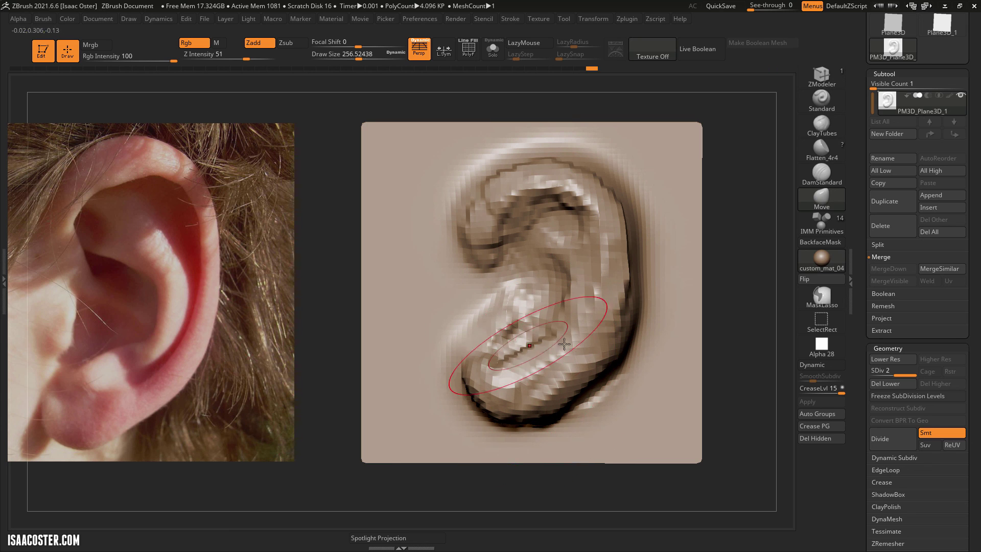
pyautogui.moveTo(590, 381); pyautogui.dragTo(595, 387)
pyautogui.moveTo(565, 307); pyautogui.dragTo(585, 304)
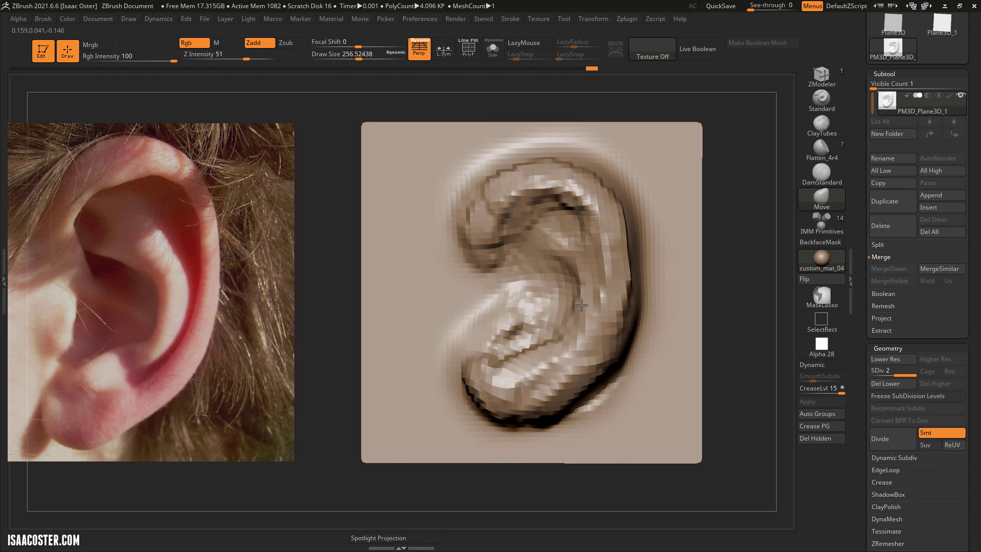
pyautogui.moveTo(449, 357); pyautogui.dragTo(474, 356)
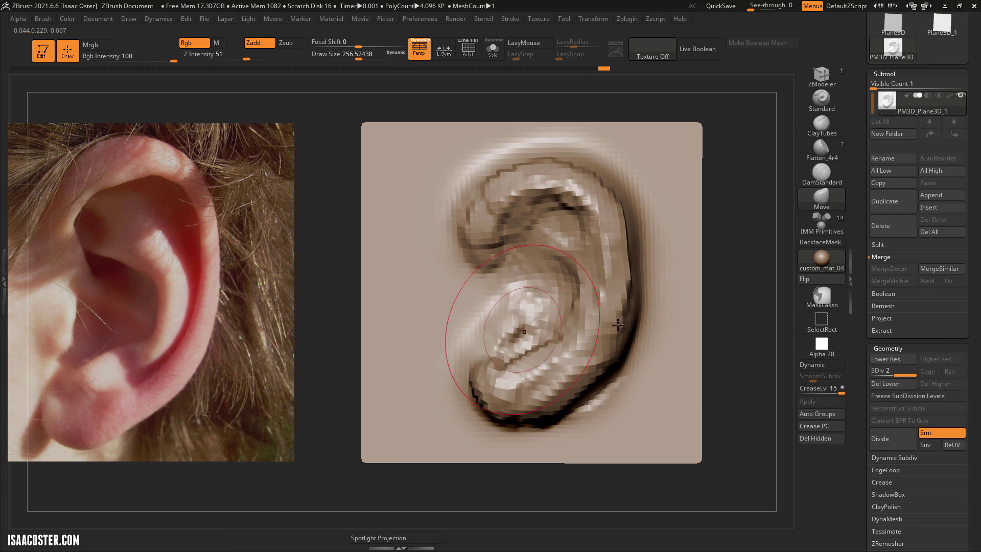